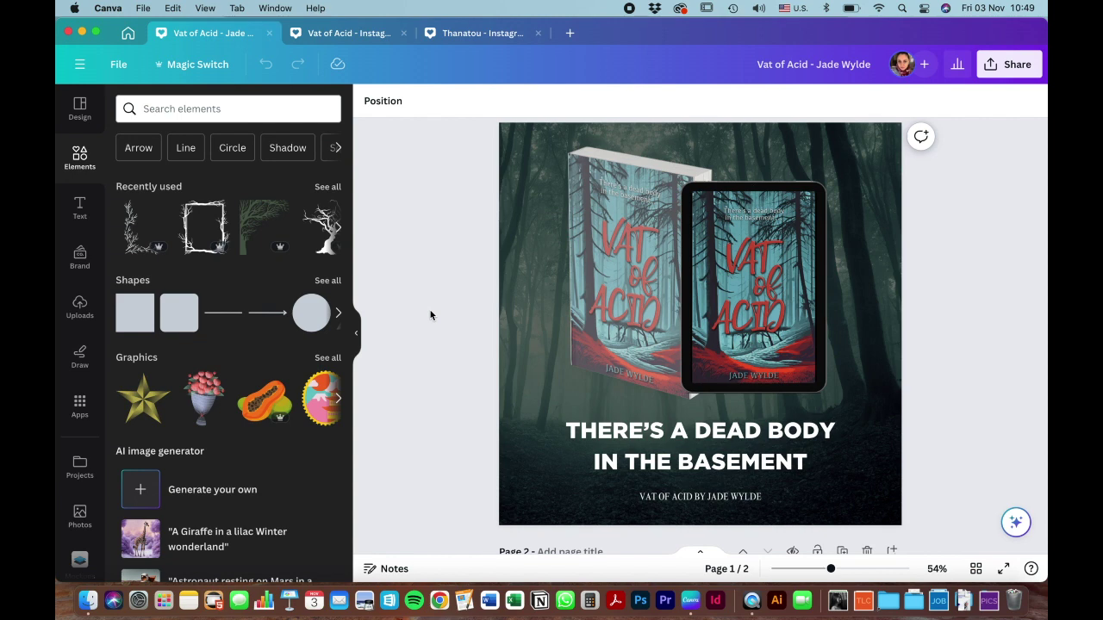
Scroll down to page 2 to view the finished black cat quote graphic.
scroll(430, 314, "down", 5)
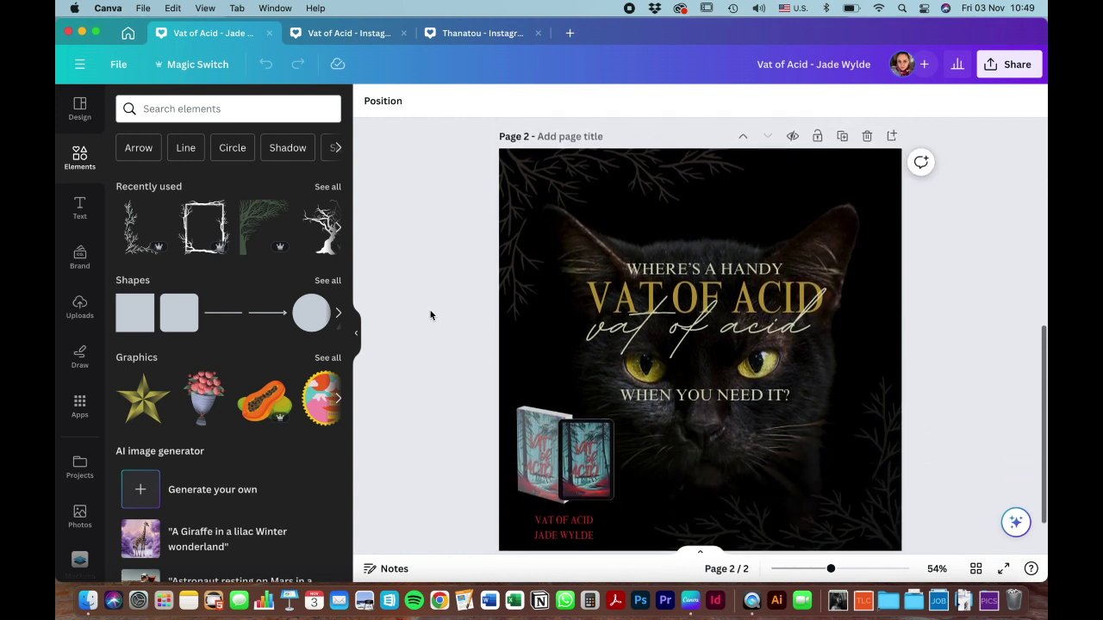
scroll(429, 314, "down", 1)
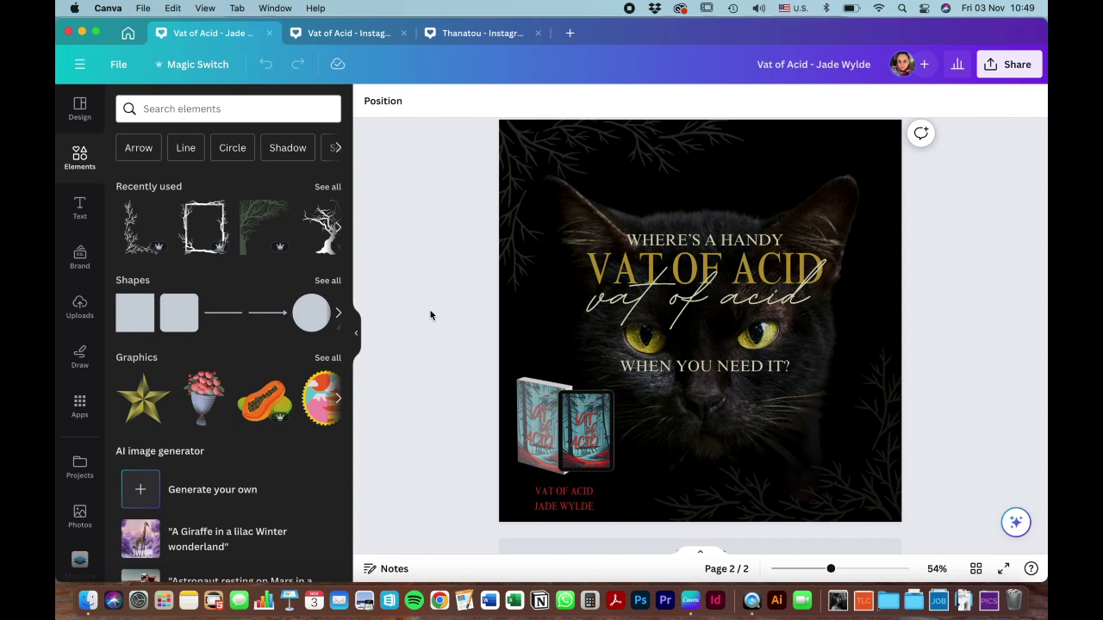
Add a new blank third page to the Vat of Acid design.
left_click(364, 33)
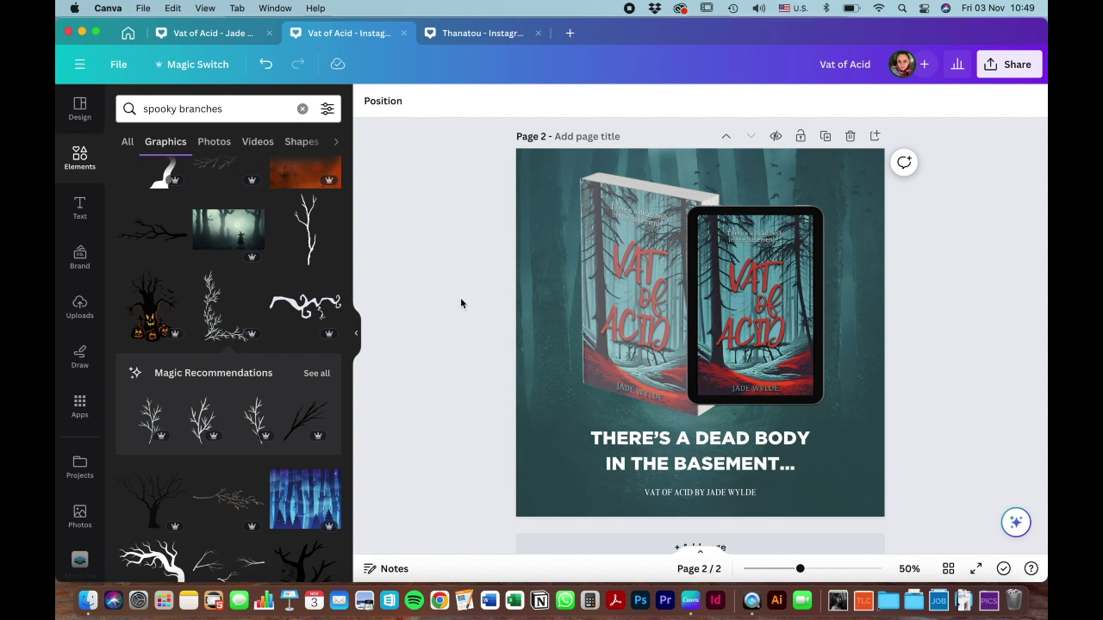
scroll(461, 303, "down", 1)
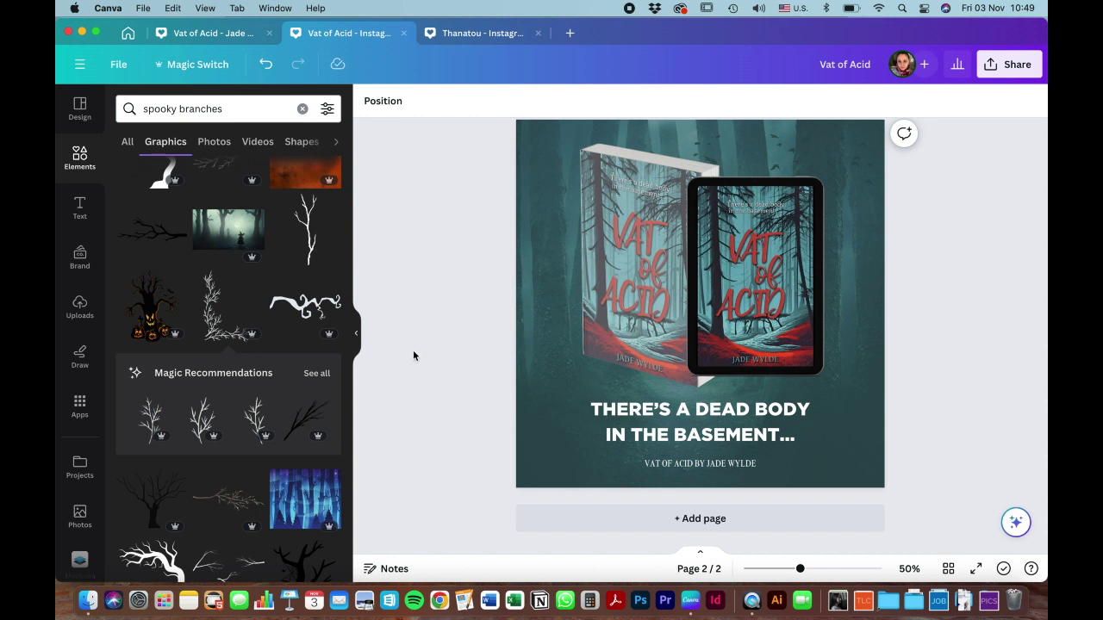
left_click(681, 522)
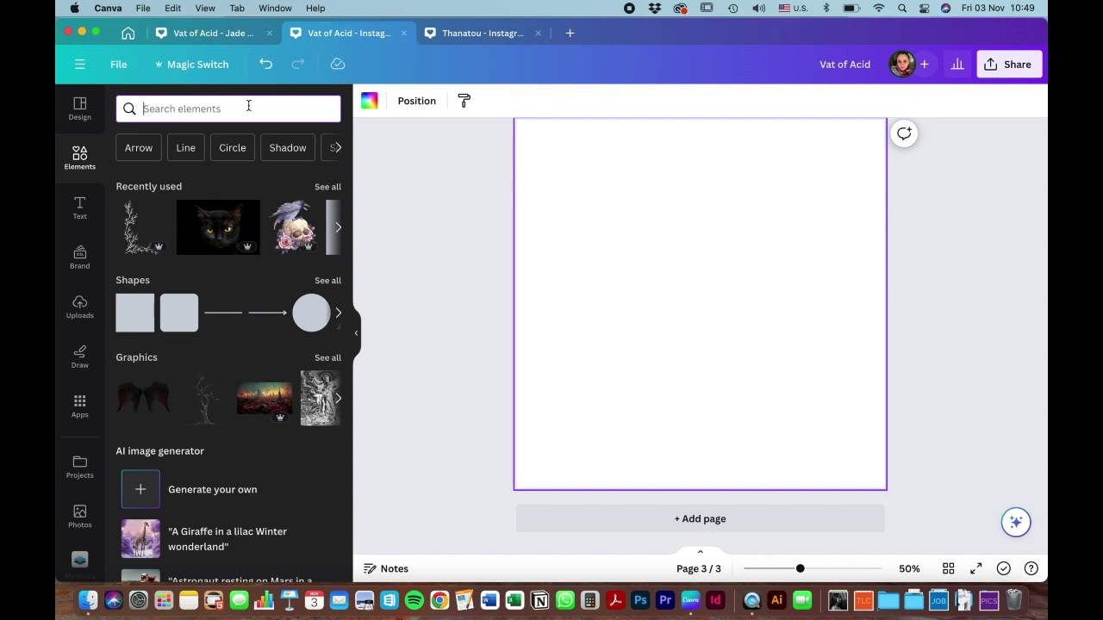
Add a 'black cat dark background' photo and enlarge it to fill the page, centred.
left_click(248, 107)
type("b")
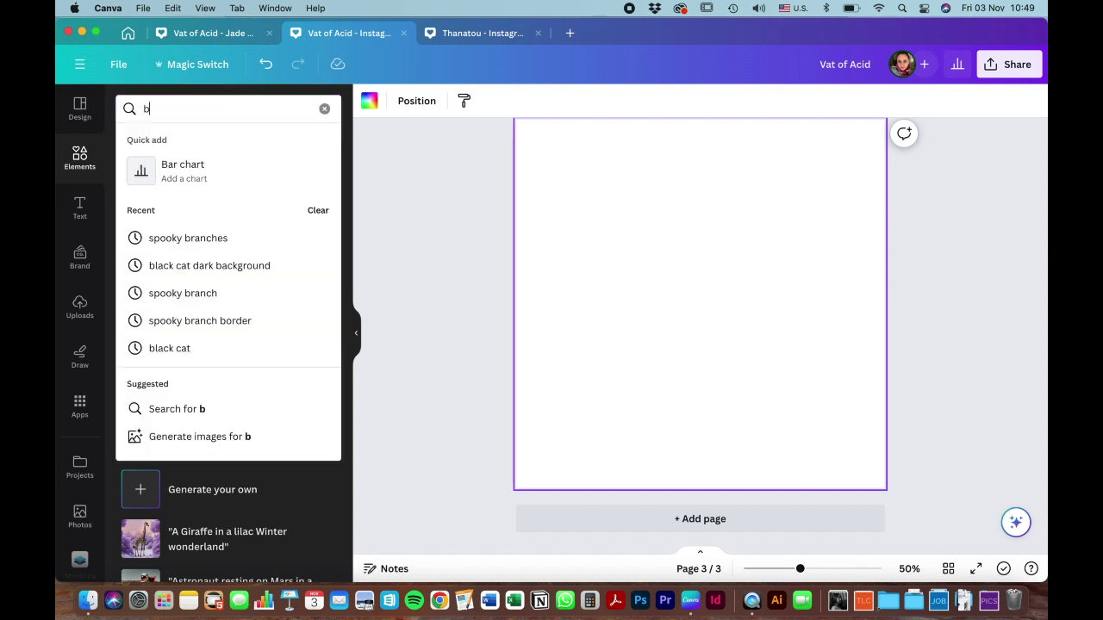
type("lack cat dark")
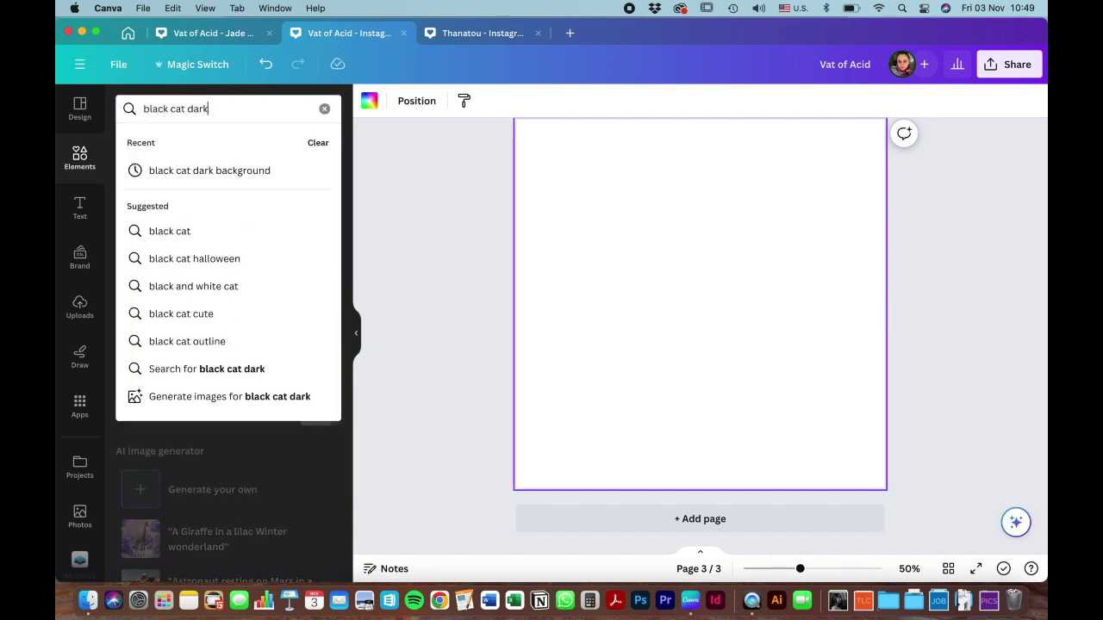
type(" background")
key("Return")
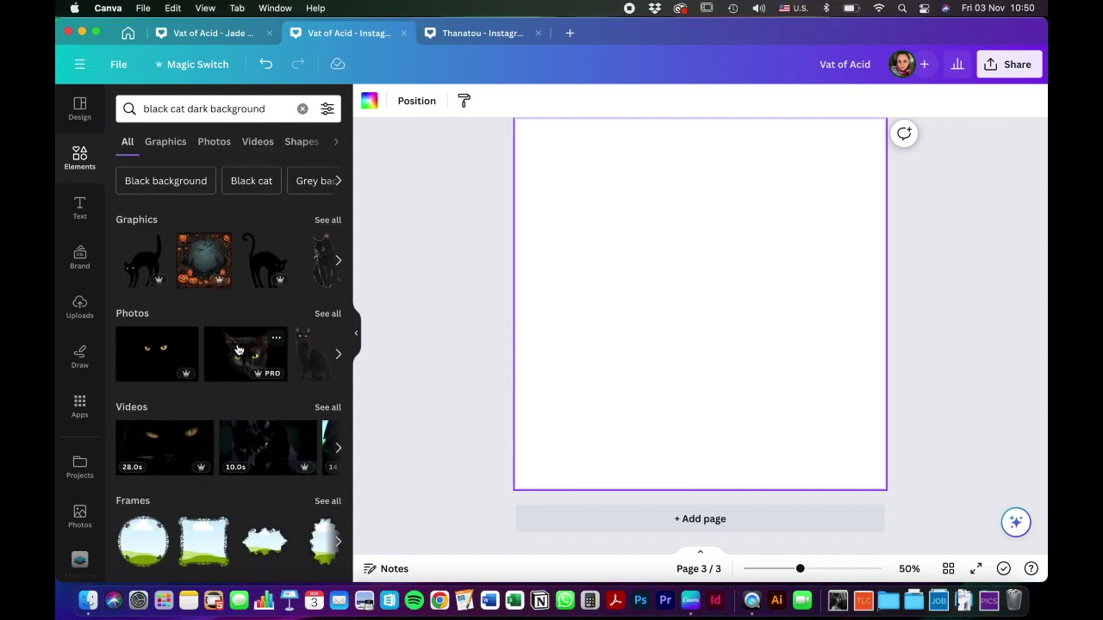
left_click(246, 349)
left_click_drag(551, 206, 468, 152)
left_click_drag(846, 399, 949, 470)
left_click_drag(695, 325, 685, 319)
scroll(685, 319, "up", 2)
left_click(594, 204)
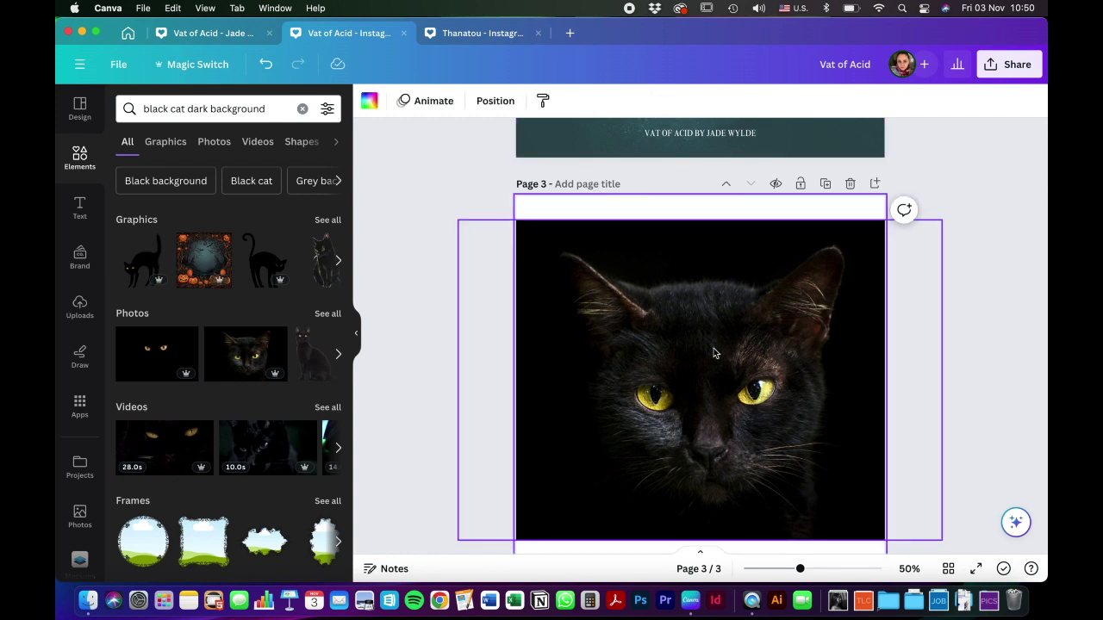
Eyedrop the cat photo's black to set page 3's background to #020202.
left_click(369, 102)
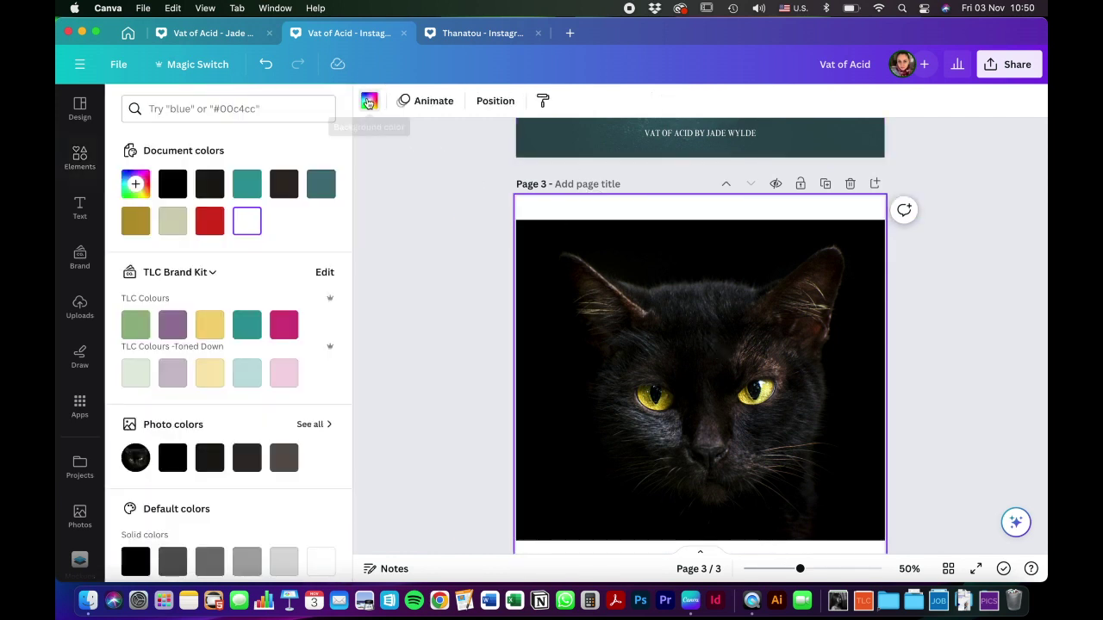
left_click(133, 185)
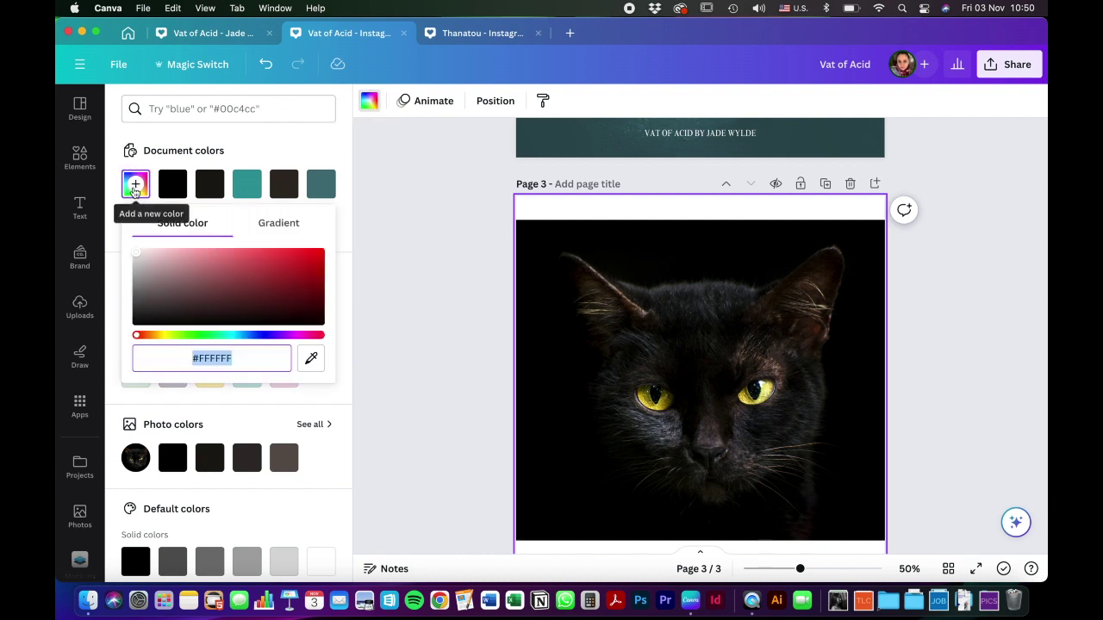
left_click(311, 360)
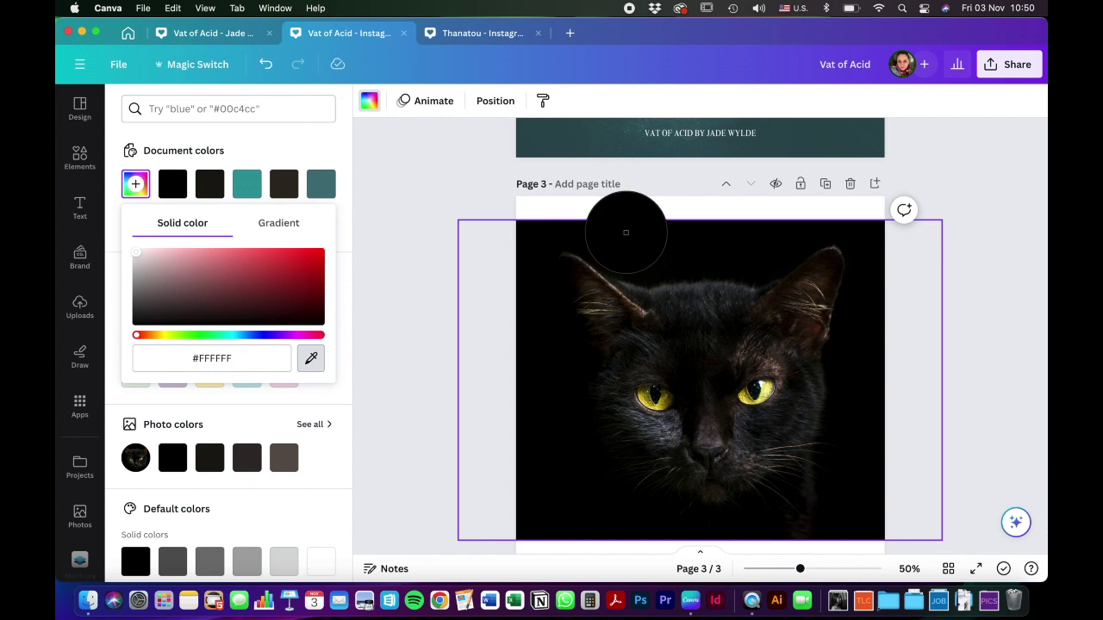
left_click(626, 232)
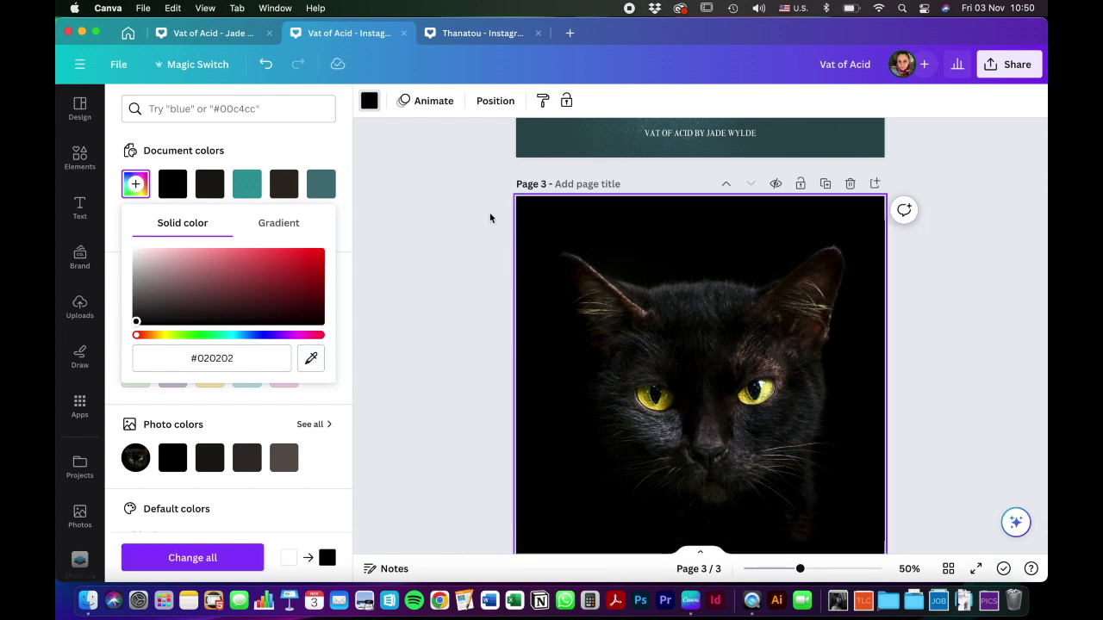
left_click(462, 220)
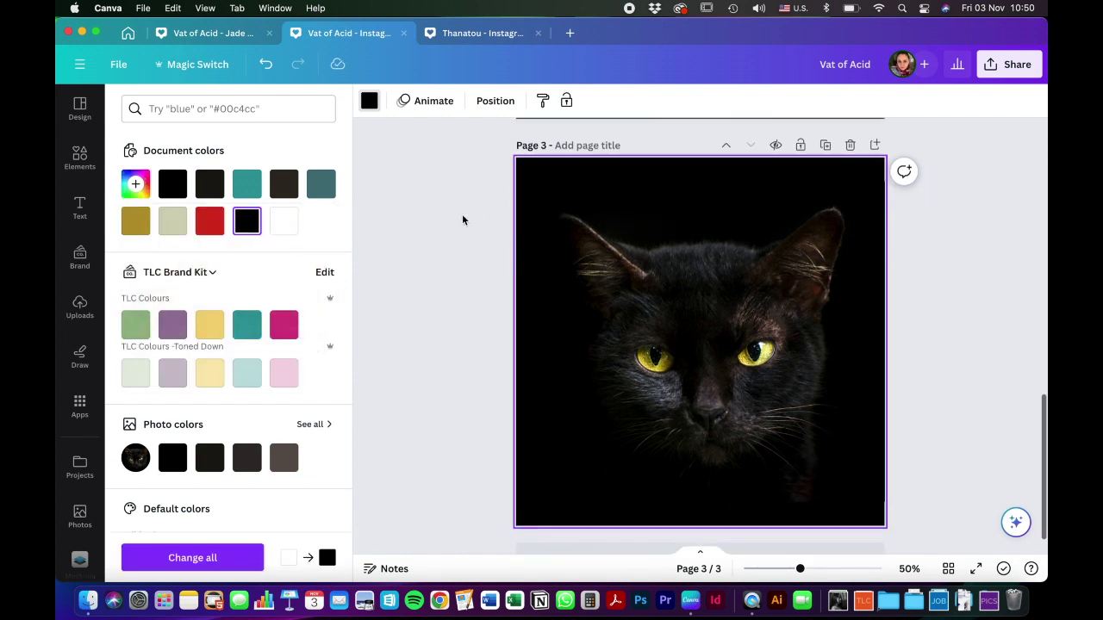
scroll(461, 220, "down", 1)
scroll(456, 259, "down", 1)
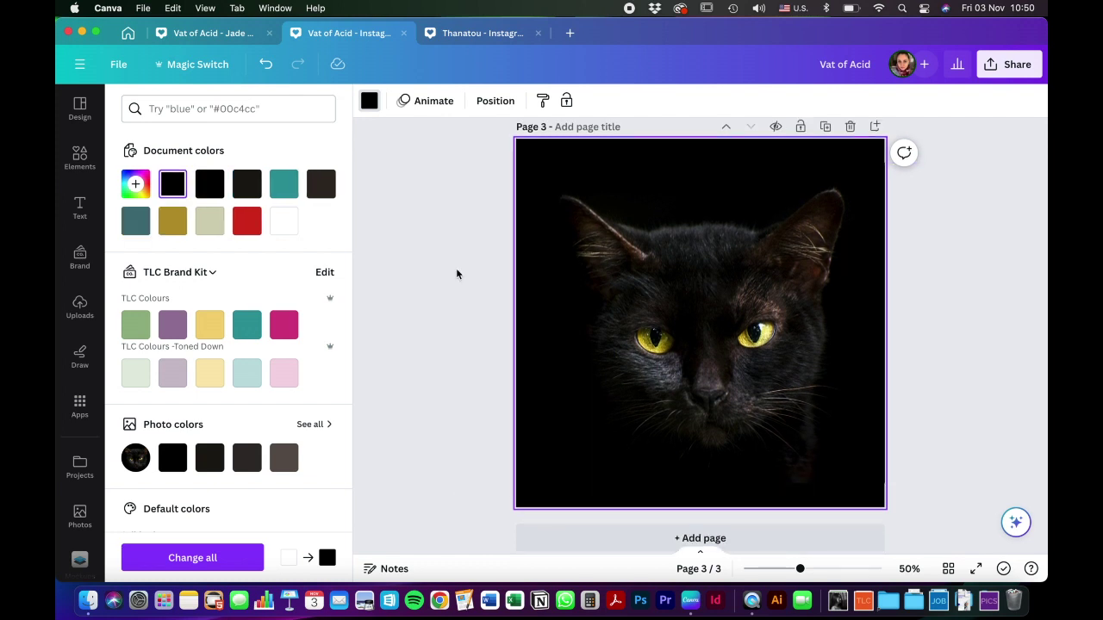
scroll(456, 274, "up", 5)
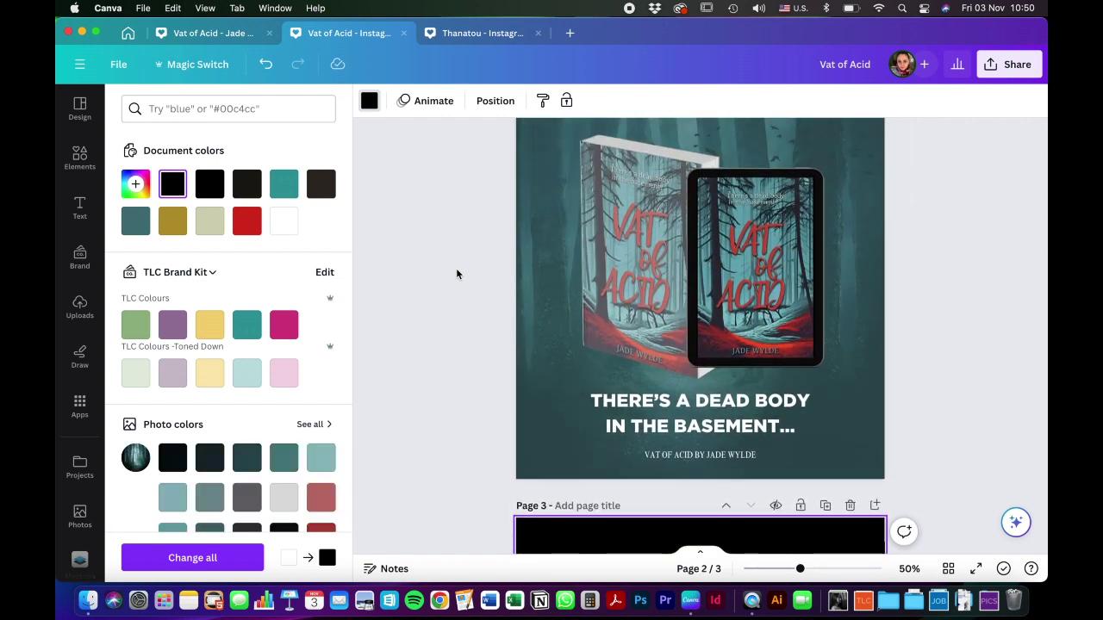
scroll(456, 274, "down", 5)
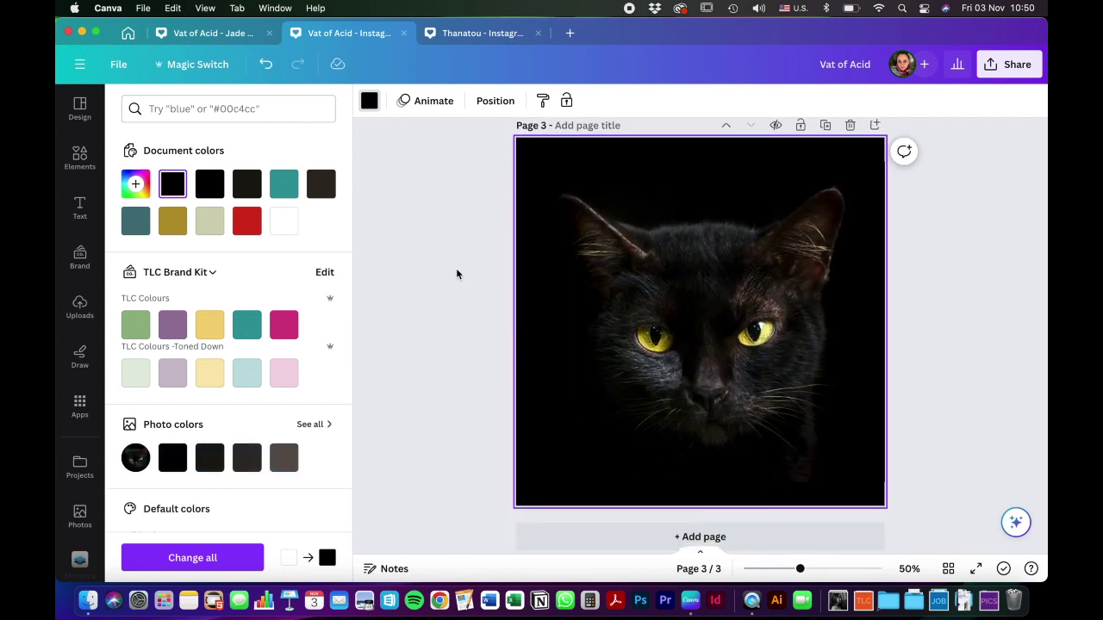
Add a thin branch graphic from a 'branch spooky border' search over the cat's left side.
left_click(629, 288)
left_click(444, 291)
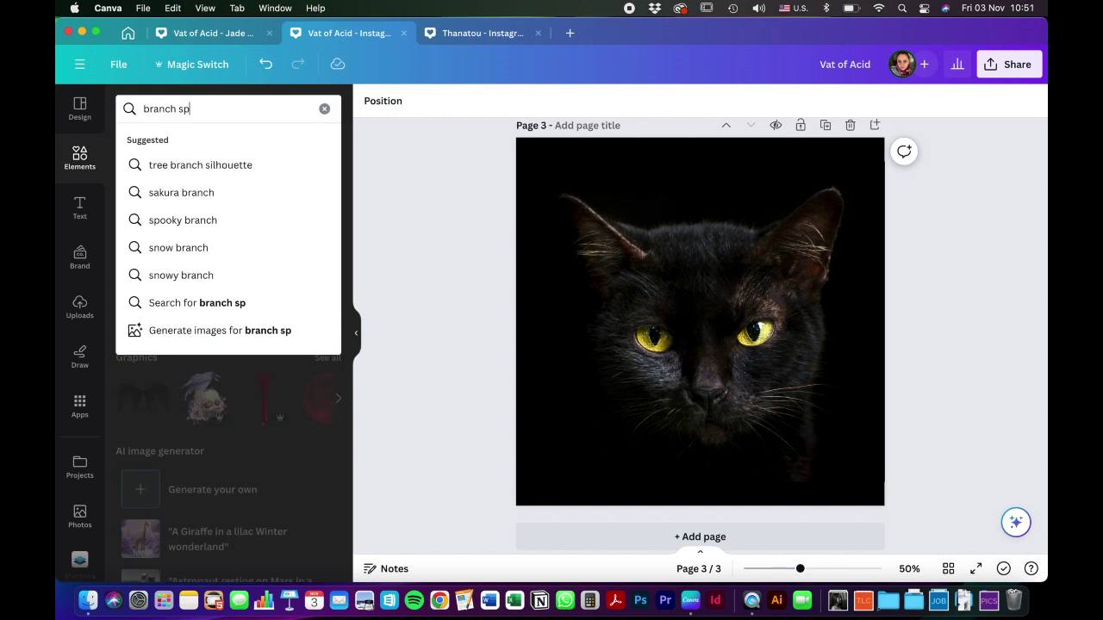
type("ooky")
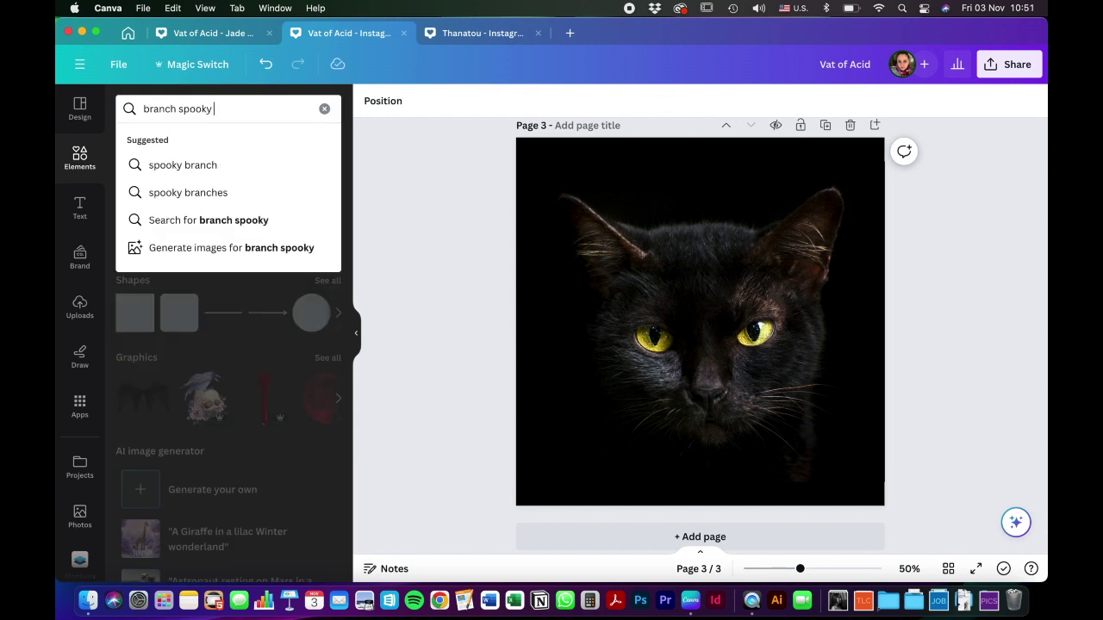
type(" border")
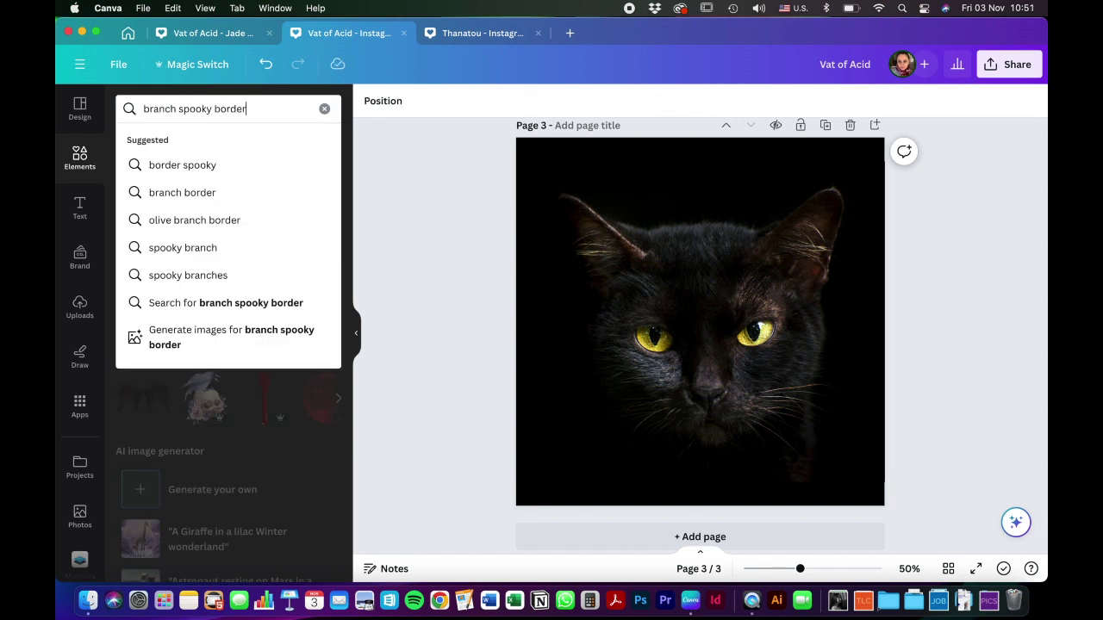
key("Return")
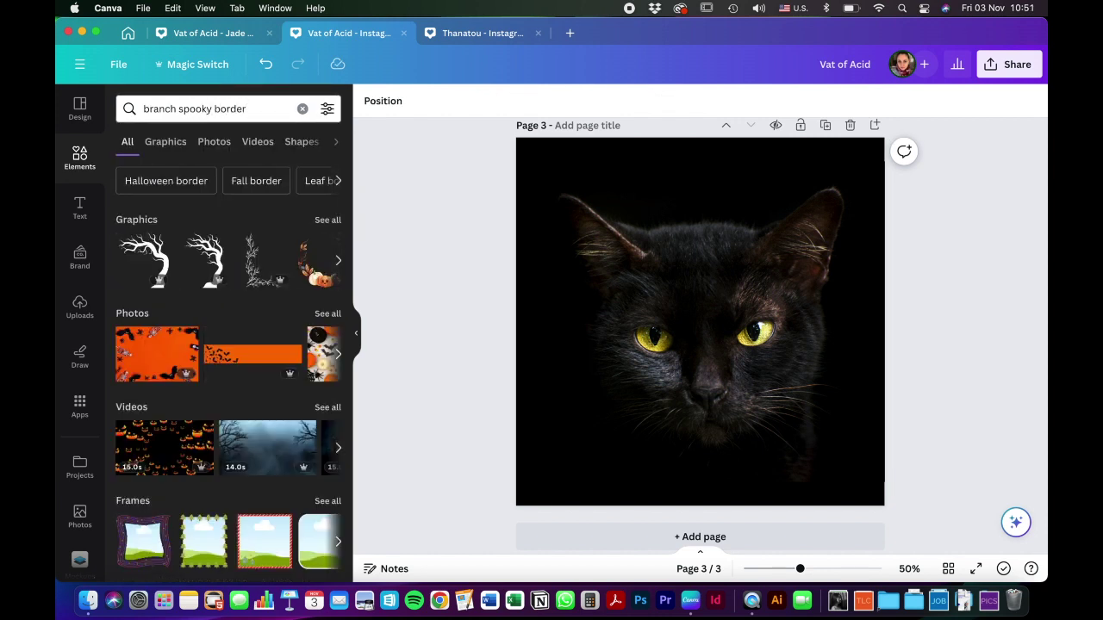
left_click(325, 221)
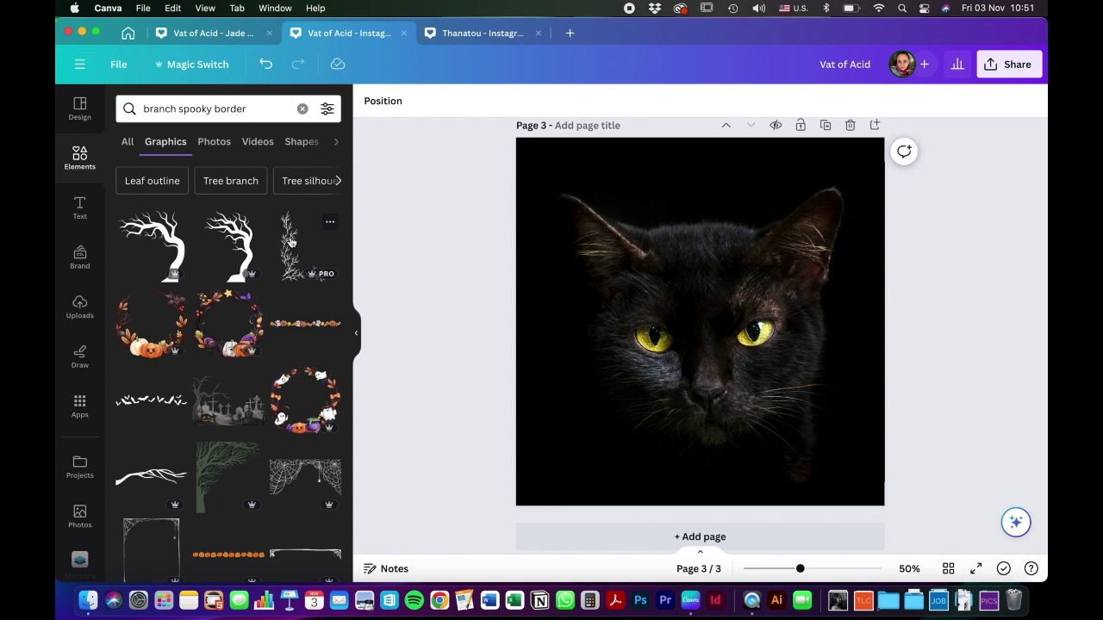
left_click(290, 244)
left_click_drag(657, 417, 575, 375)
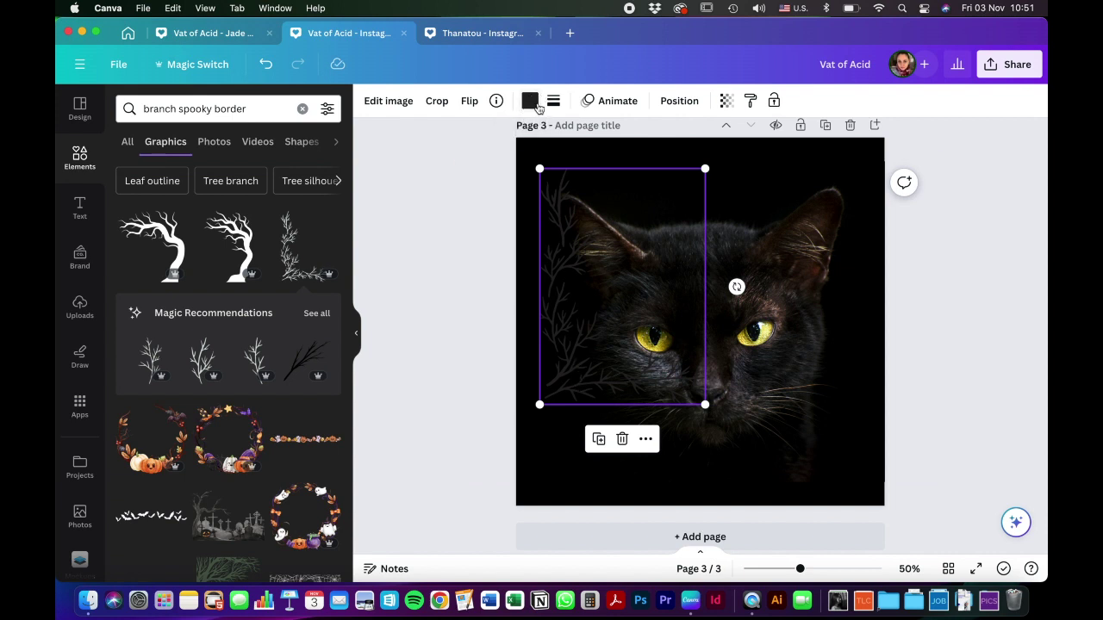
Recolour the branch graphic grey-brown #5b534d using the cat photo's colour palette.
left_click(531, 101)
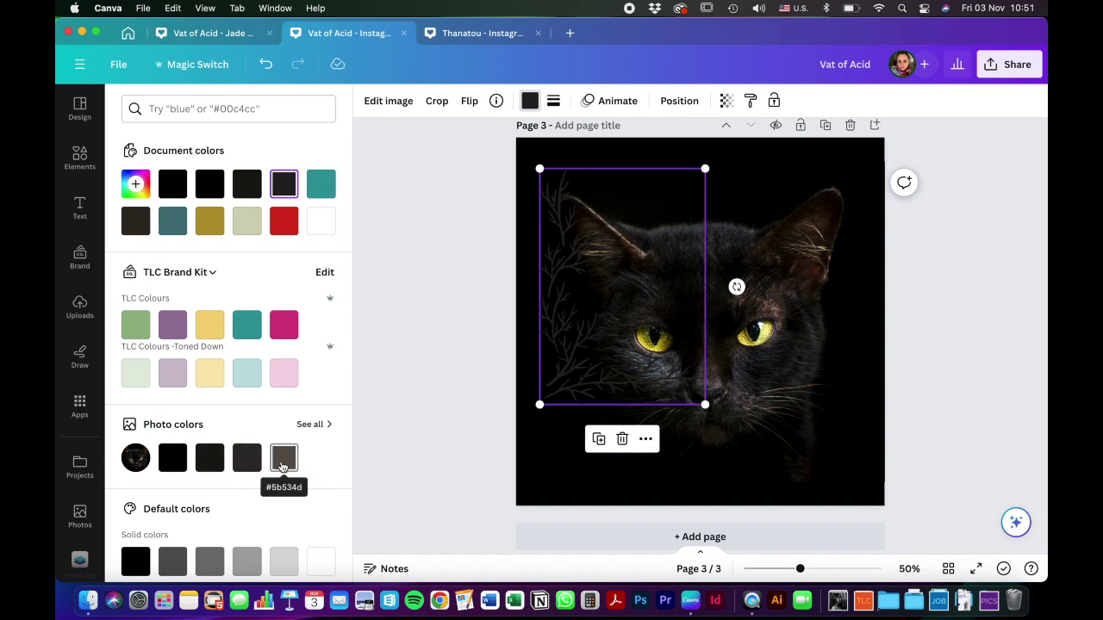
left_click(308, 424)
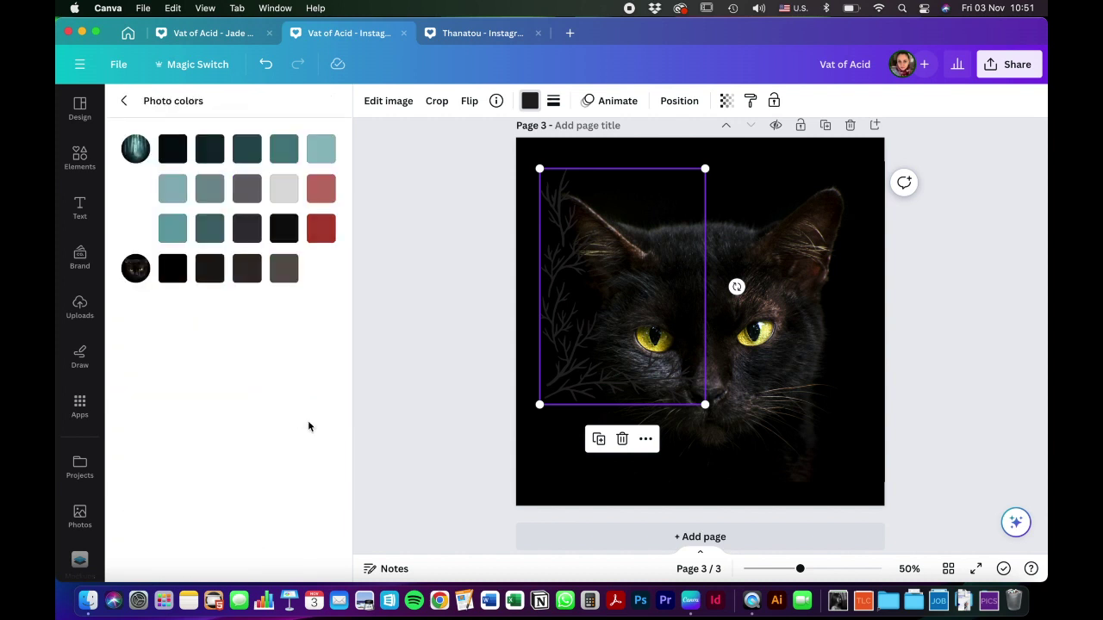
left_click(286, 272)
left_click(247, 268)
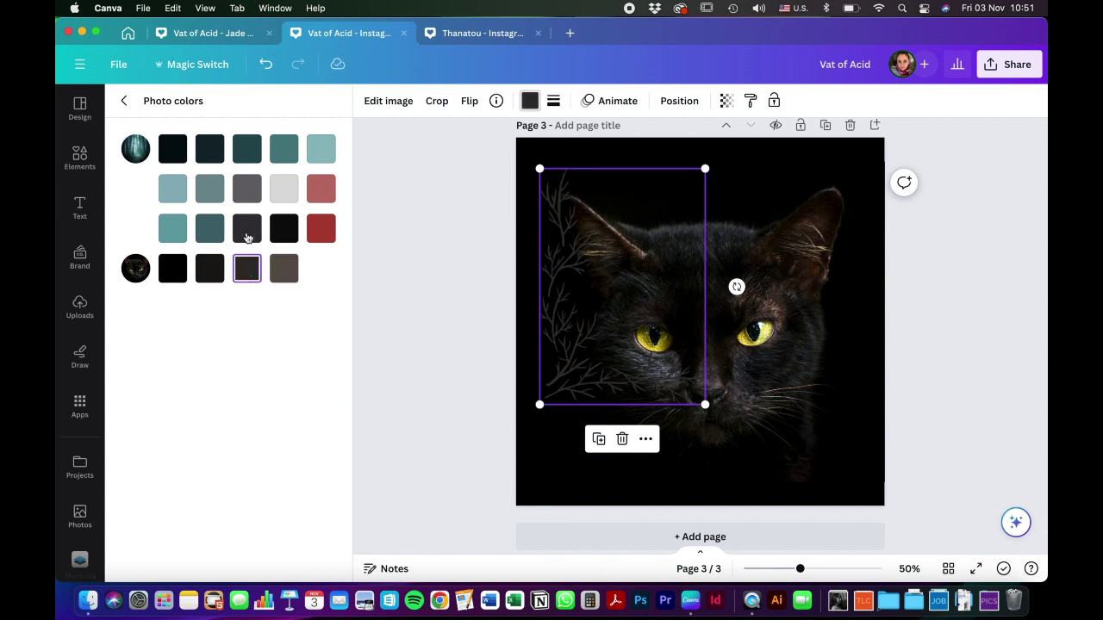
left_click(283, 276)
left_click(247, 268)
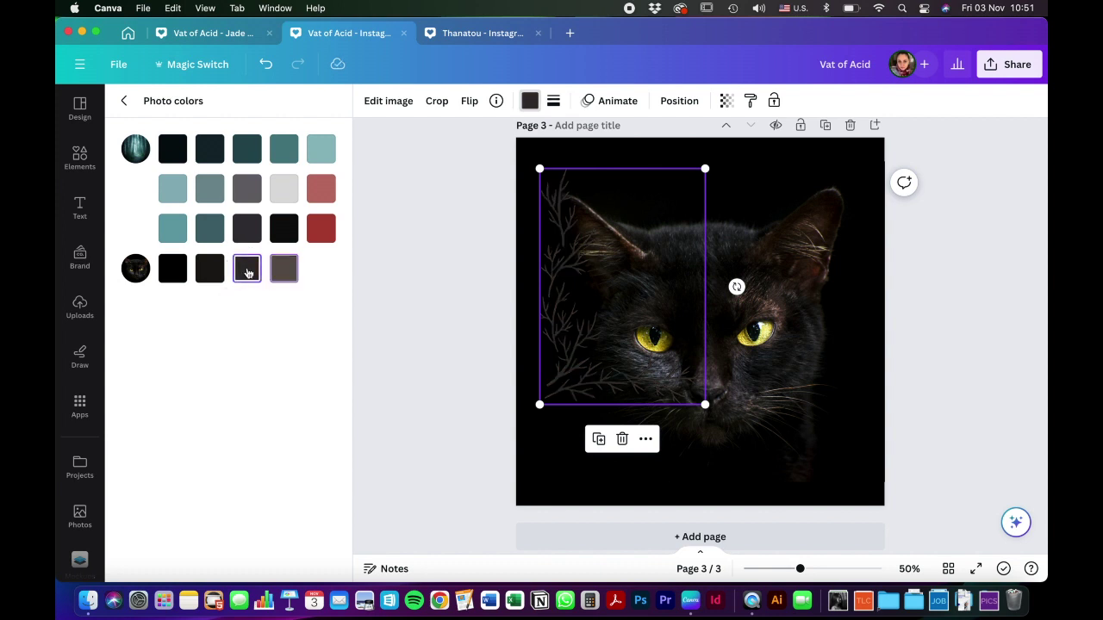
left_click(296, 273)
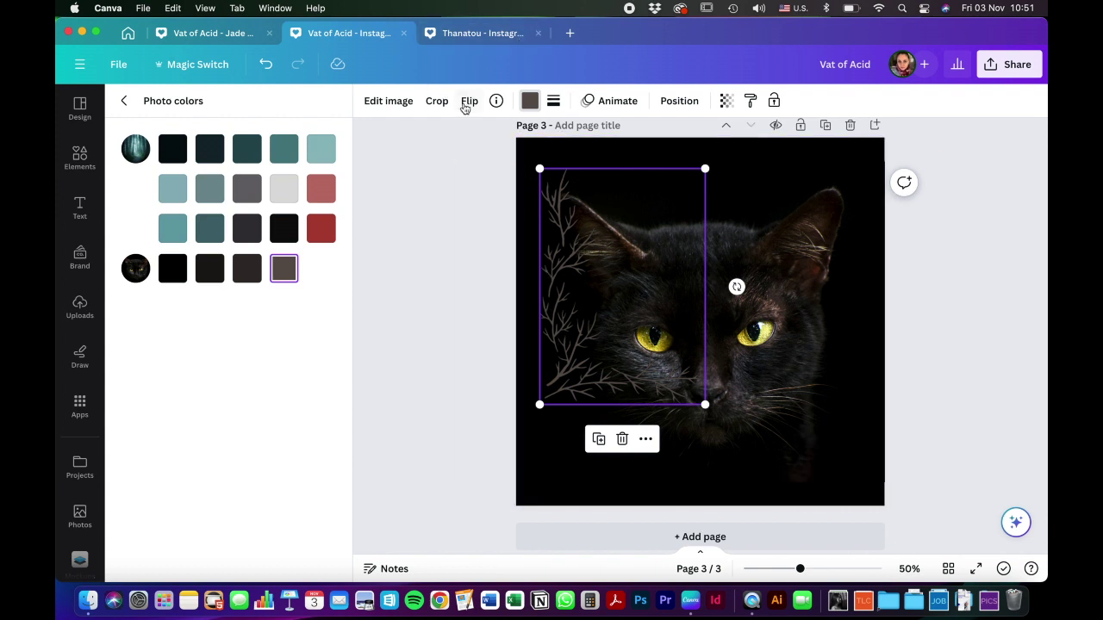
Flip the branch vertically, shrink it and fit it into the top-left corner.
left_click(465, 104)
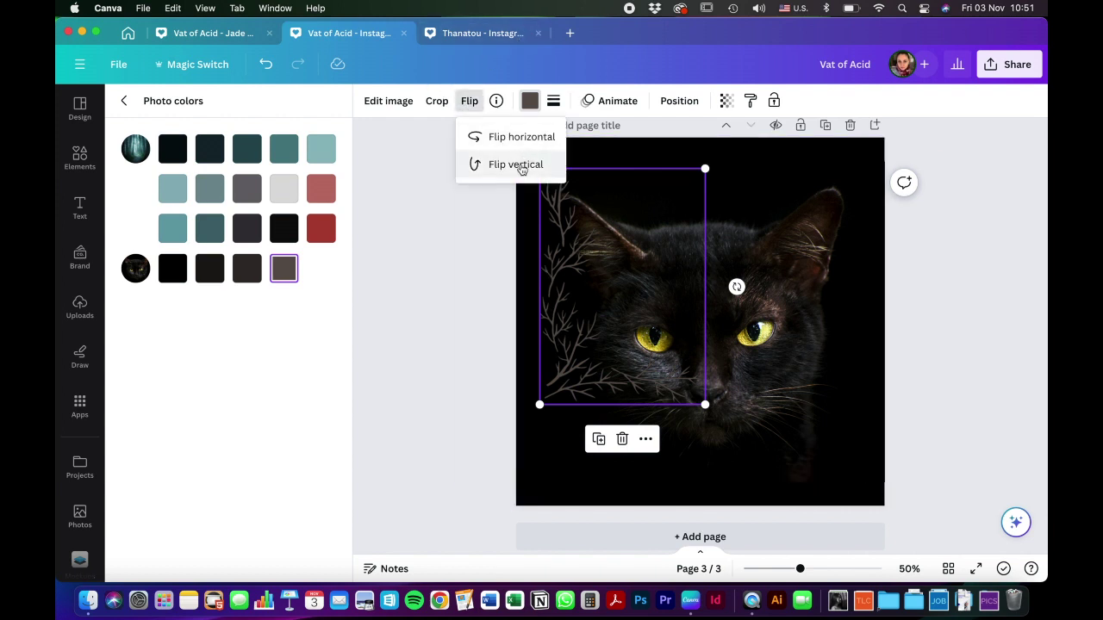
left_click(521, 165)
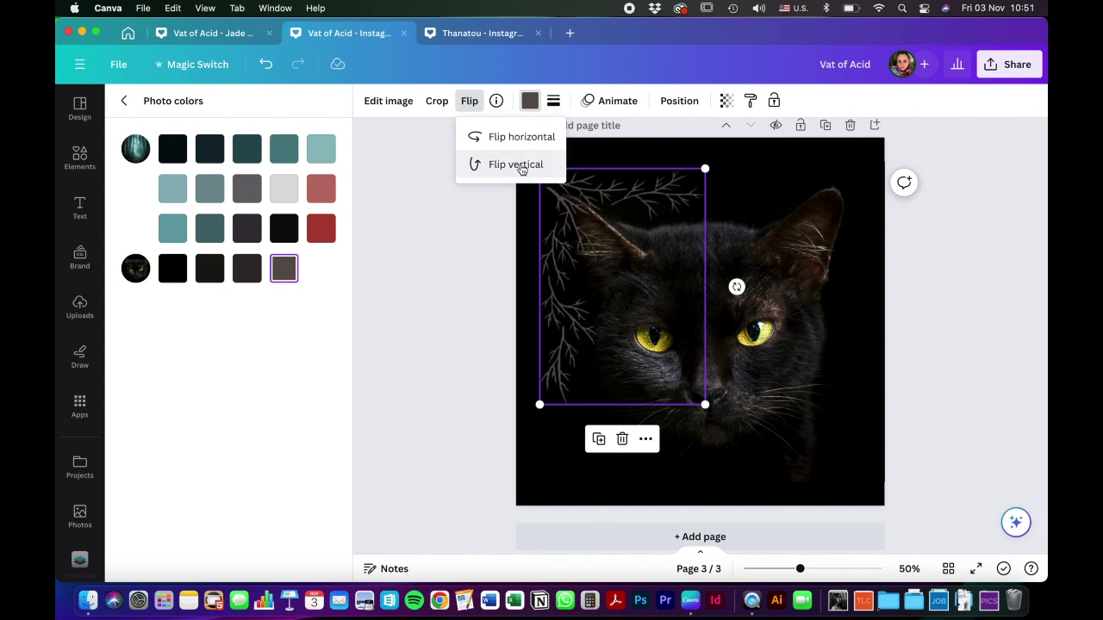
left_click_drag(555, 196, 534, 165)
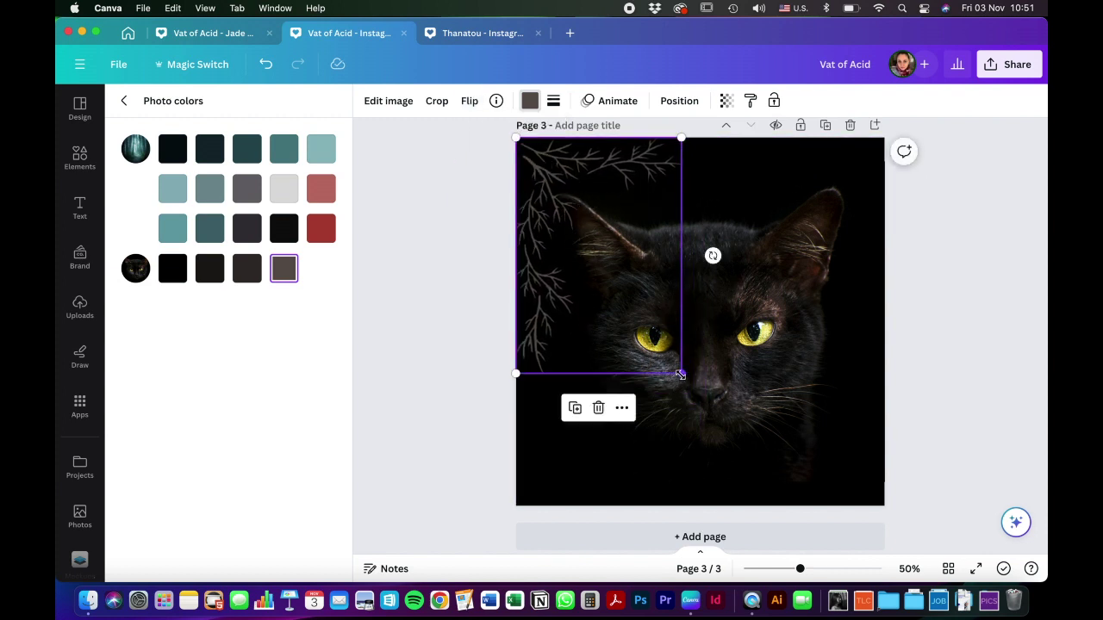
left_click_drag(680, 373, 627, 324)
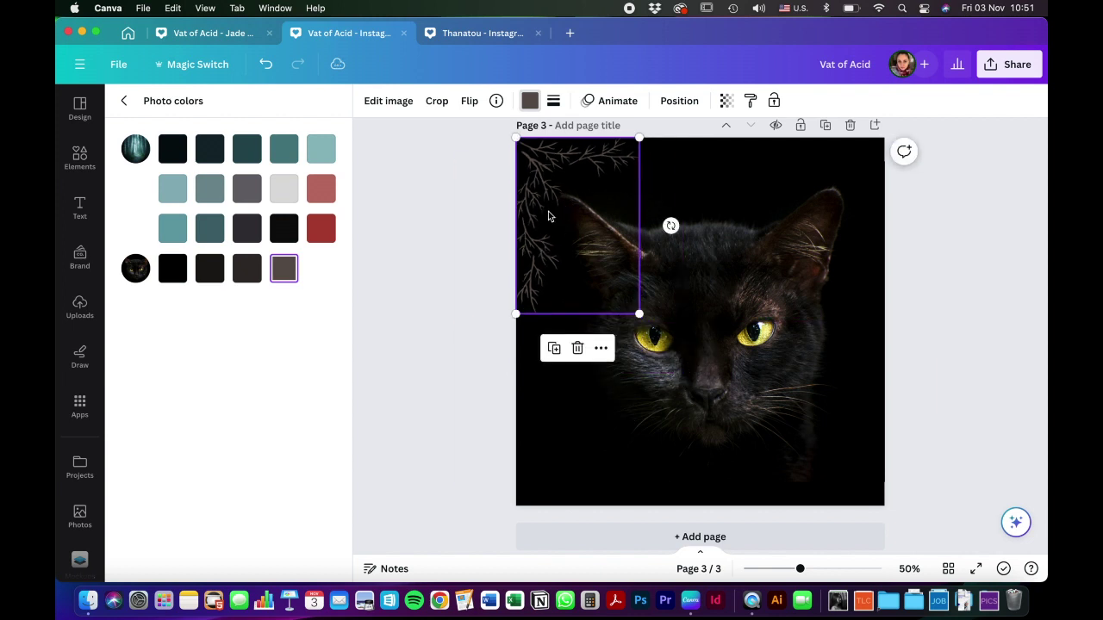
left_click_drag(541, 209, 775, 376)
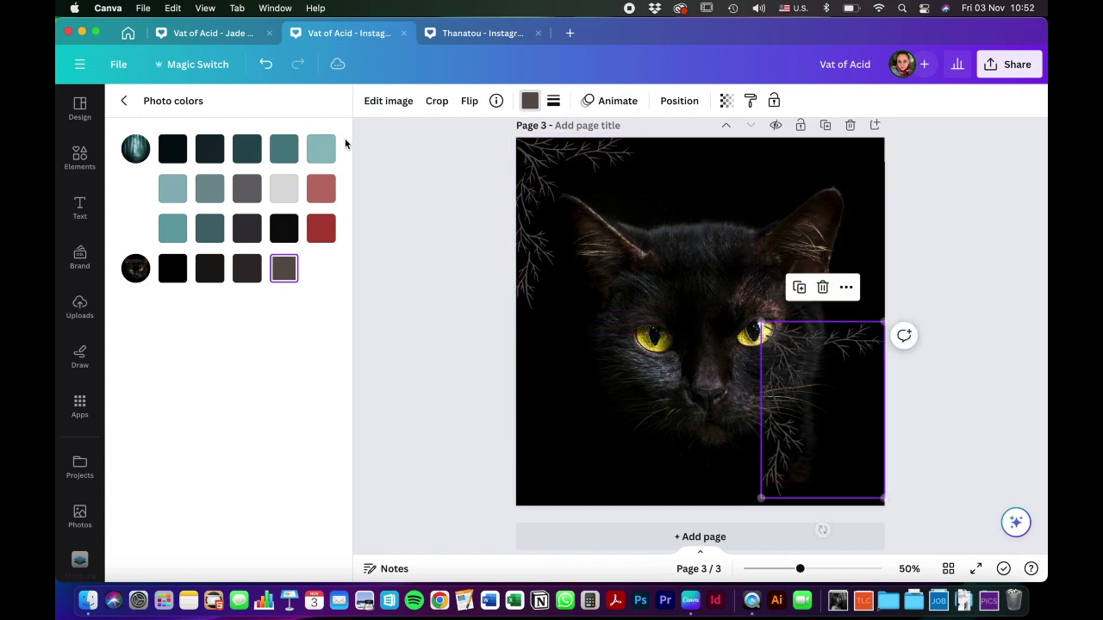
Flip the bottom-right branch copy both ways, settle it into the corner, then view the reference design.
left_click(470, 100)
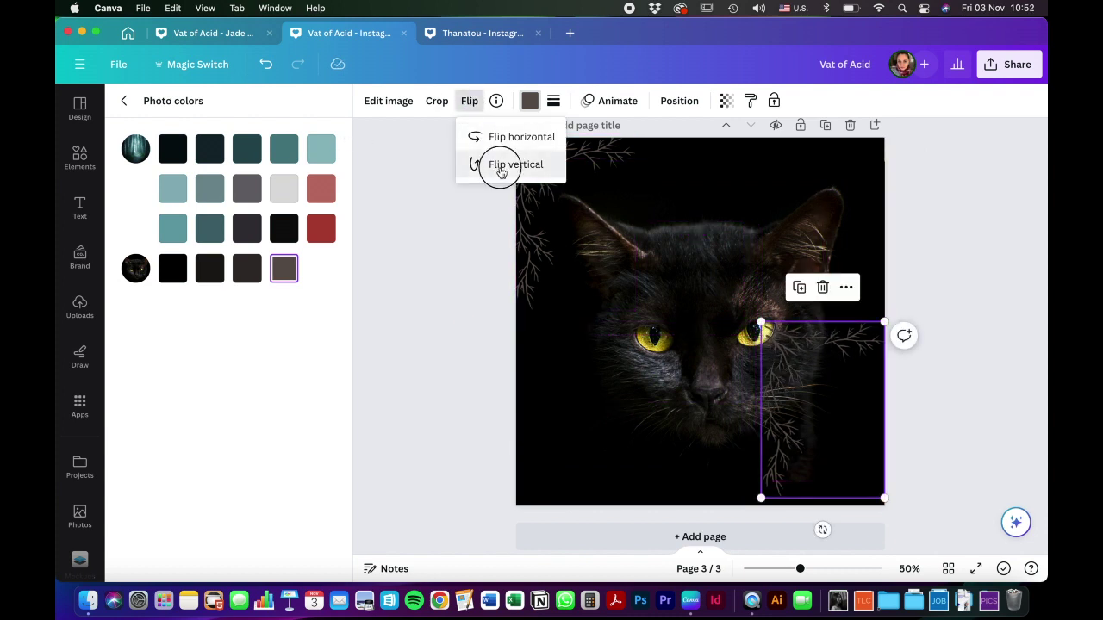
left_click(500, 164)
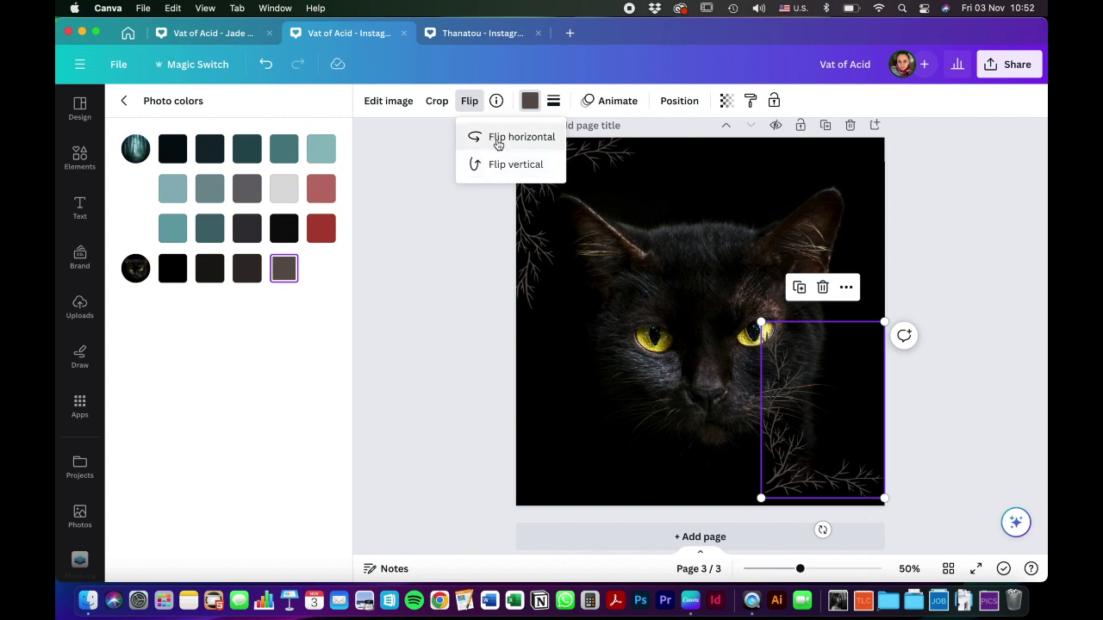
left_click(498, 138)
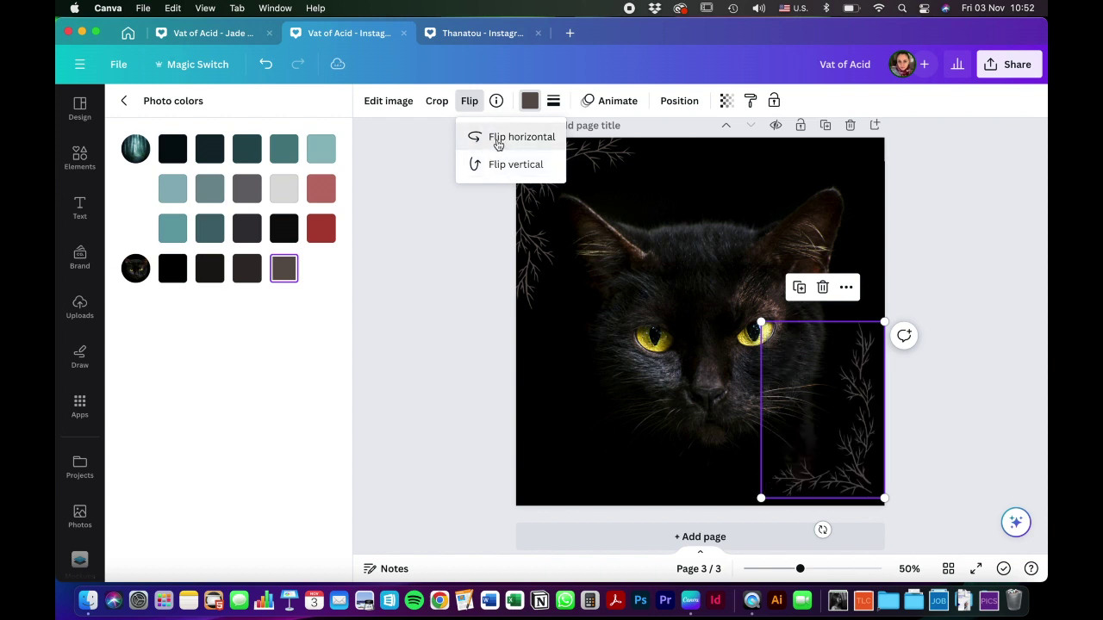
left_click(930, 435)
left_click_drag(873, 465, 872, 472)
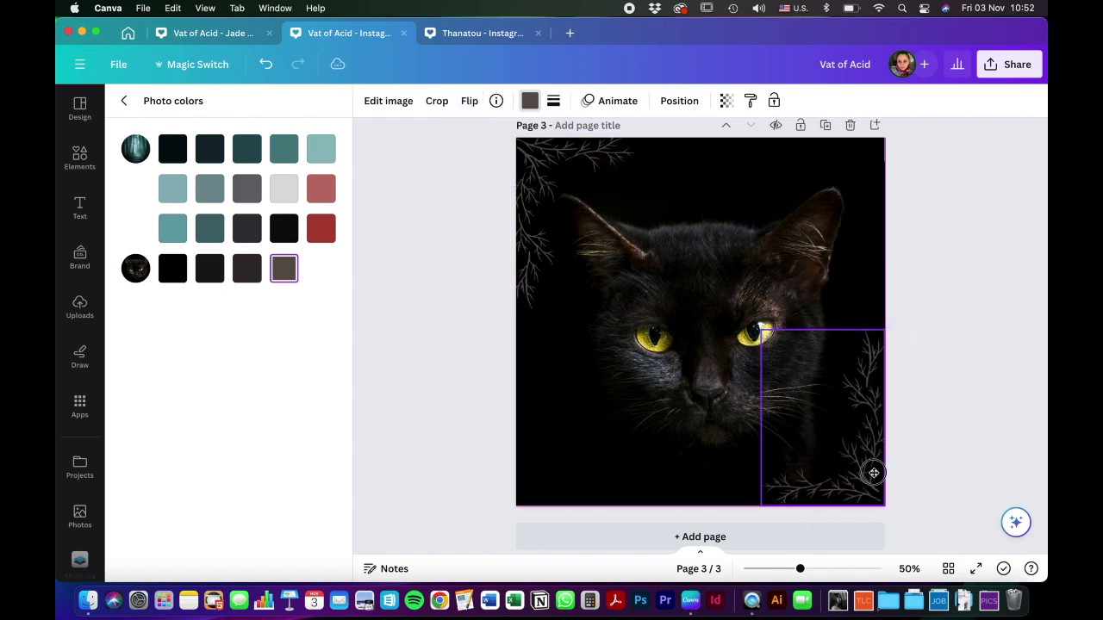
scroll(984, 462, "down", 1)
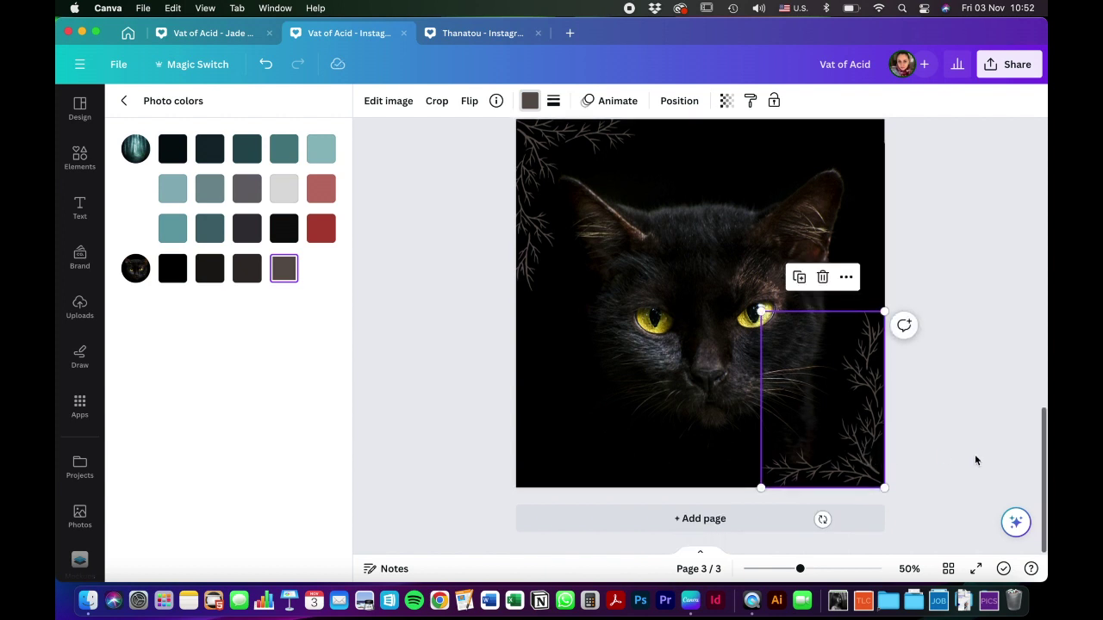
left_click(958, 443)
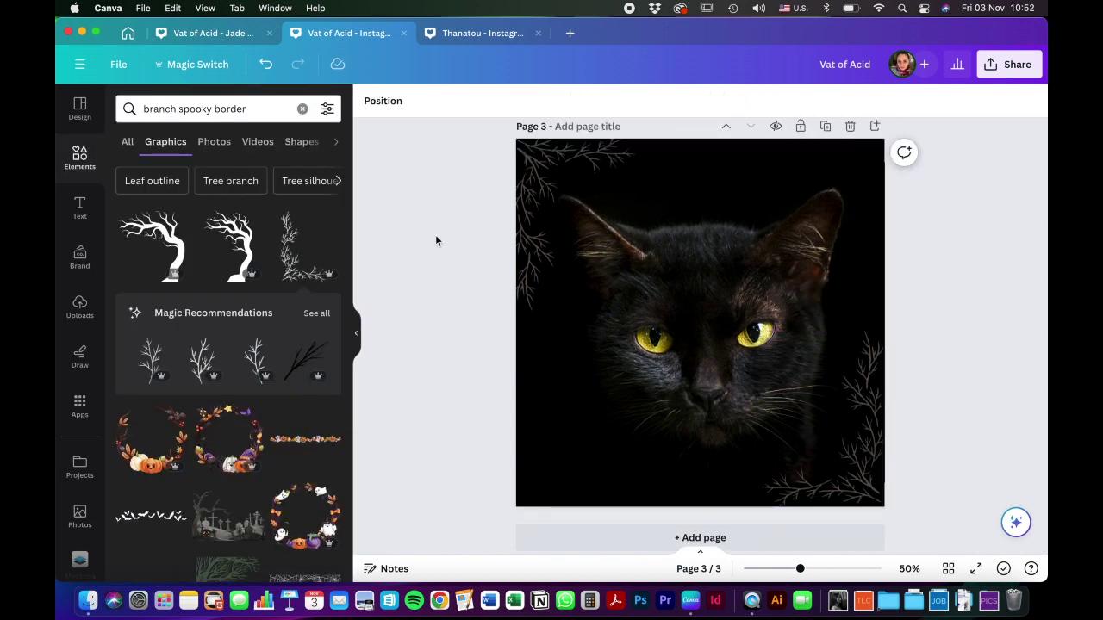
left_click(225, 35)
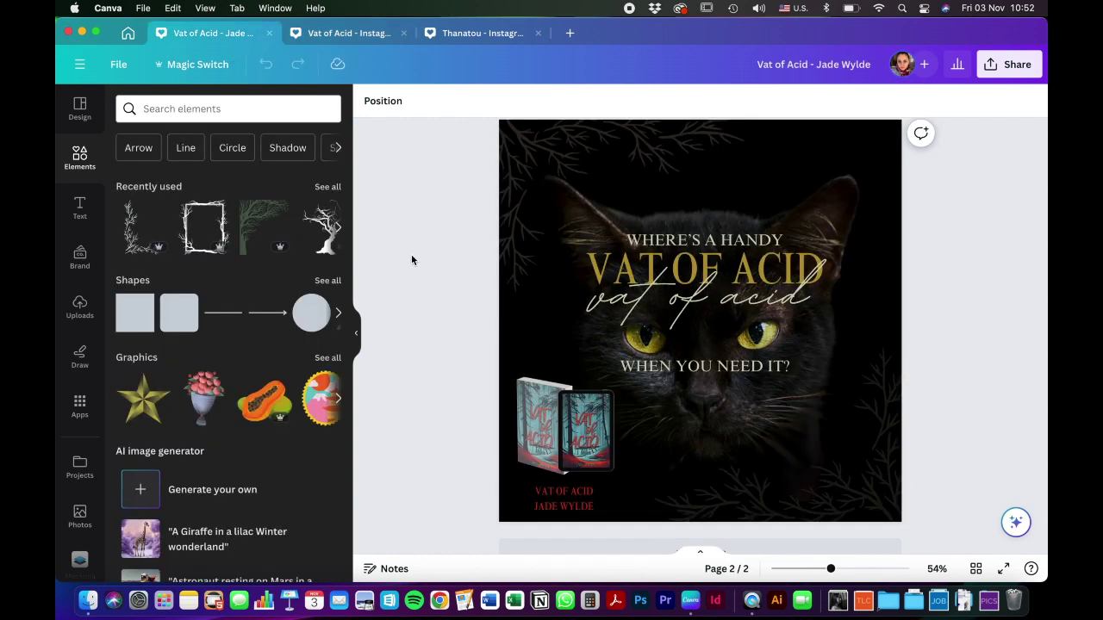
Add a heading reading 'WHERE'S A HANDY' above the cat's eyes.
left_click(345, 33)
left_click(79, 207)
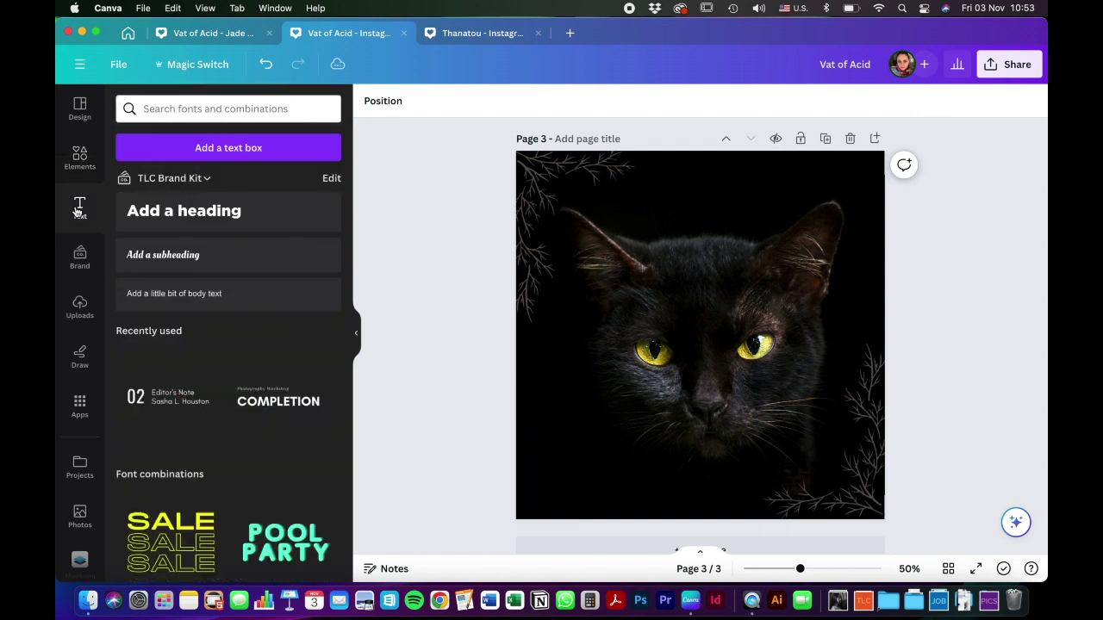
left_click(253, 212)
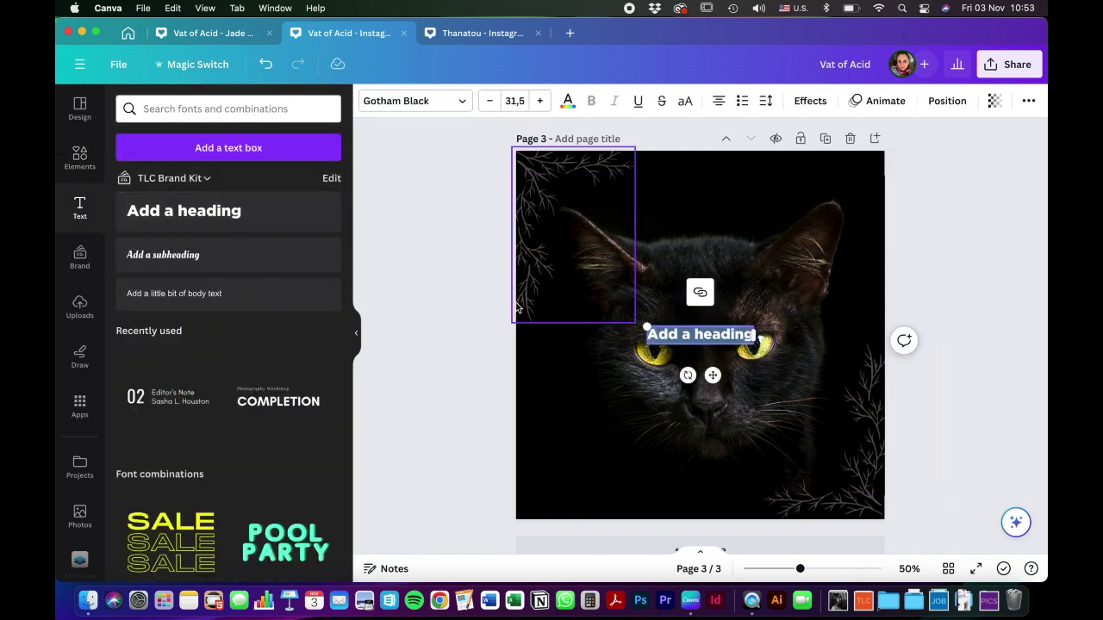
left_click_drag(667, 335, 672, 235)
double_click(678, 236)
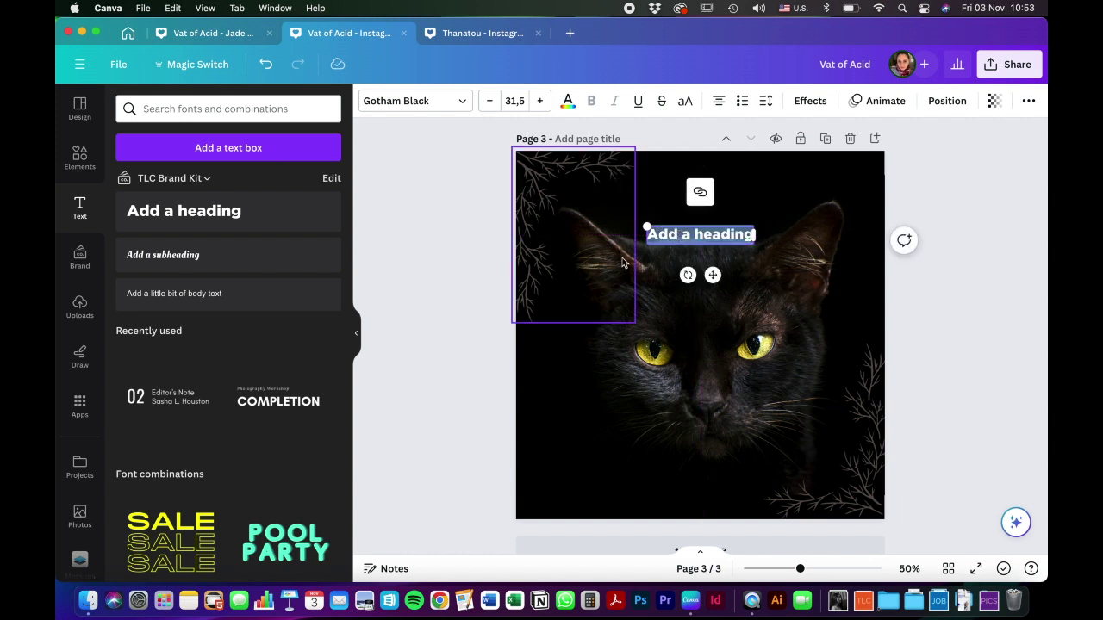
type("WHERE")
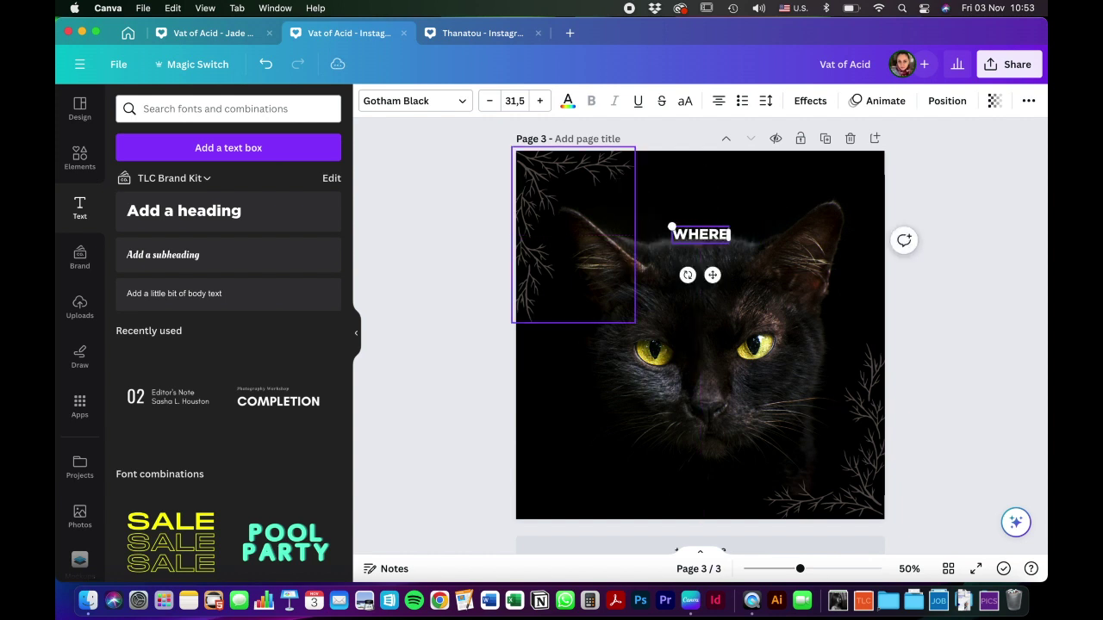
type("'S A HANDY")
left_click(463, 275)
Add a second heading 'VAT OF ACID' just under the first line.
left_click(183, 210)
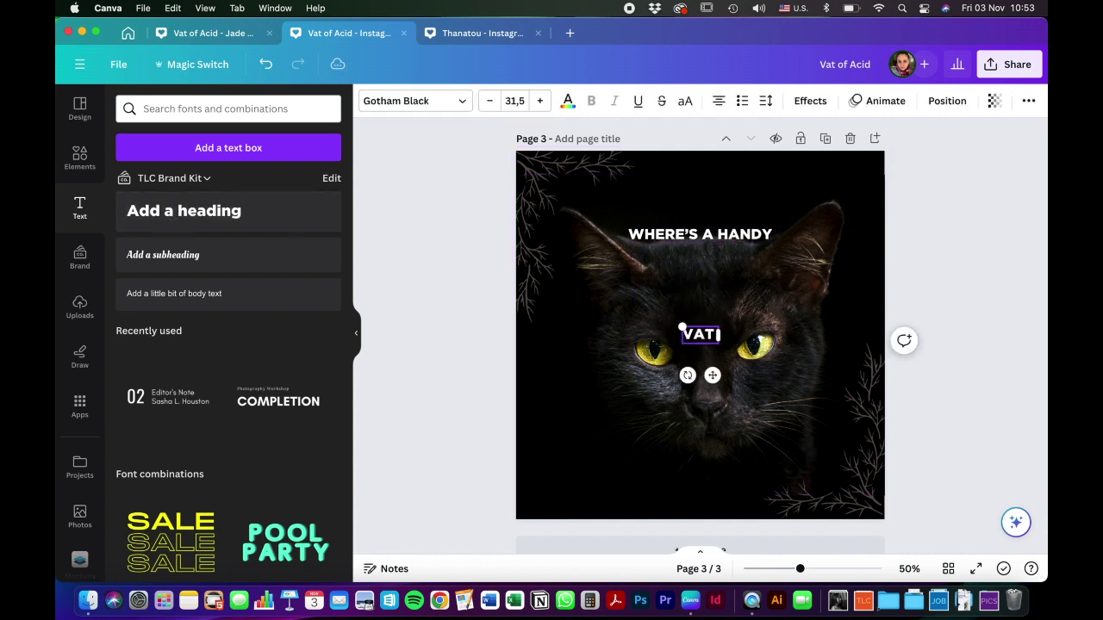
type("OF ACID")
left_click_drag(514, 152, 609, 322)
left_click_drag(700, 334, 701, 261)
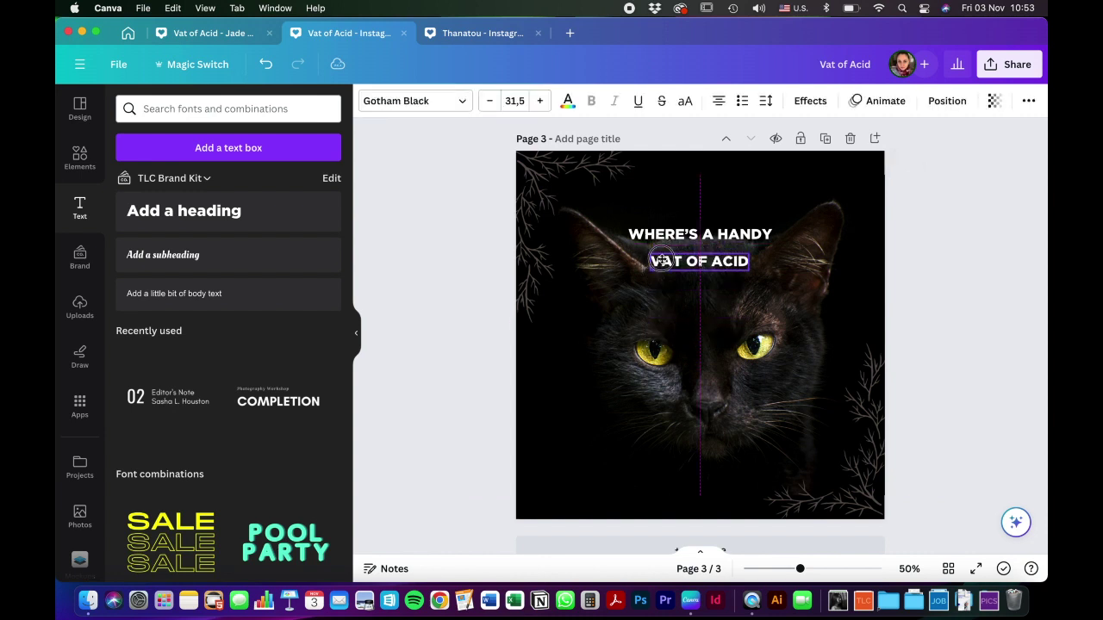
Add 'WHEN YOU NEED IT?' on one line below the eyes and even the three lines' spacing.
left_click(231, 221)
type("WHEN YOU NE")
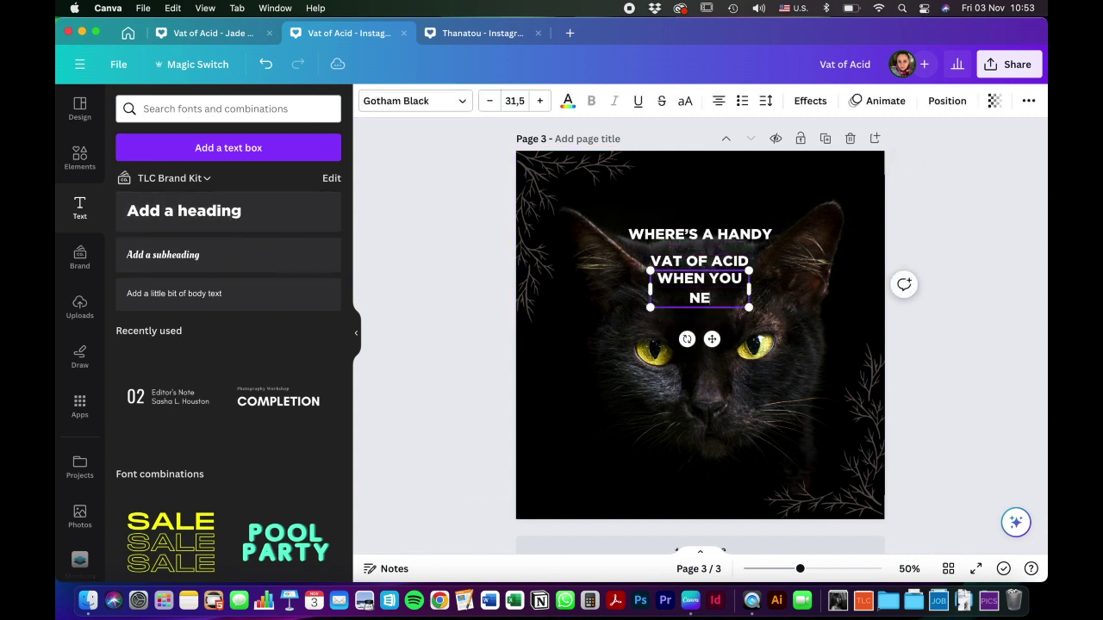
type("ED IT?")
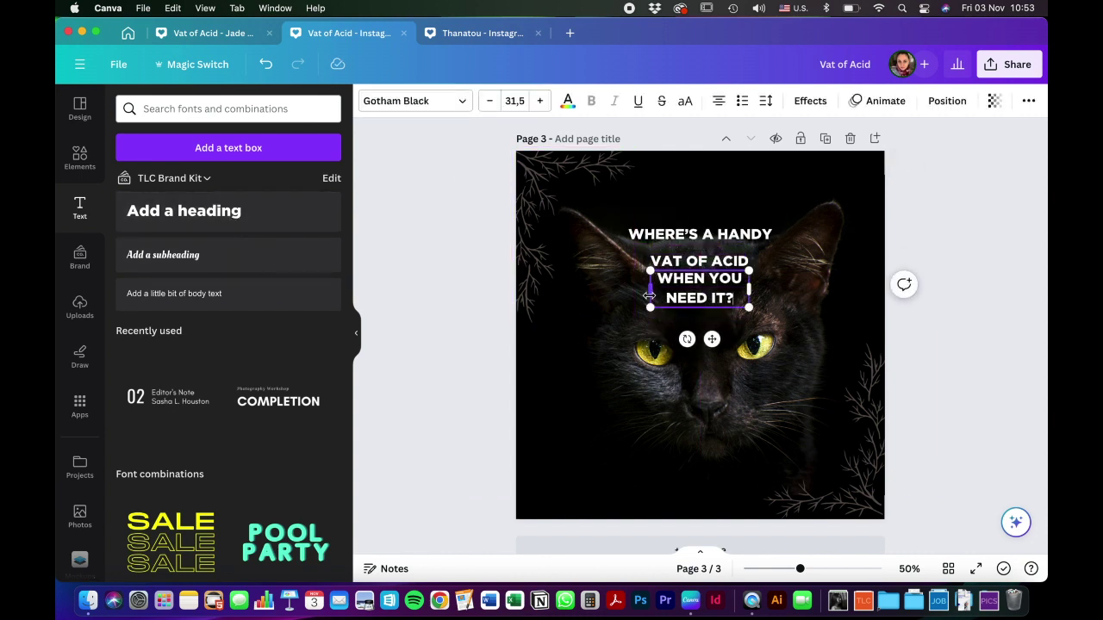
left_click_drag(649, 295, 572, 292)
left_click_drag(638, 278, 640, 400)
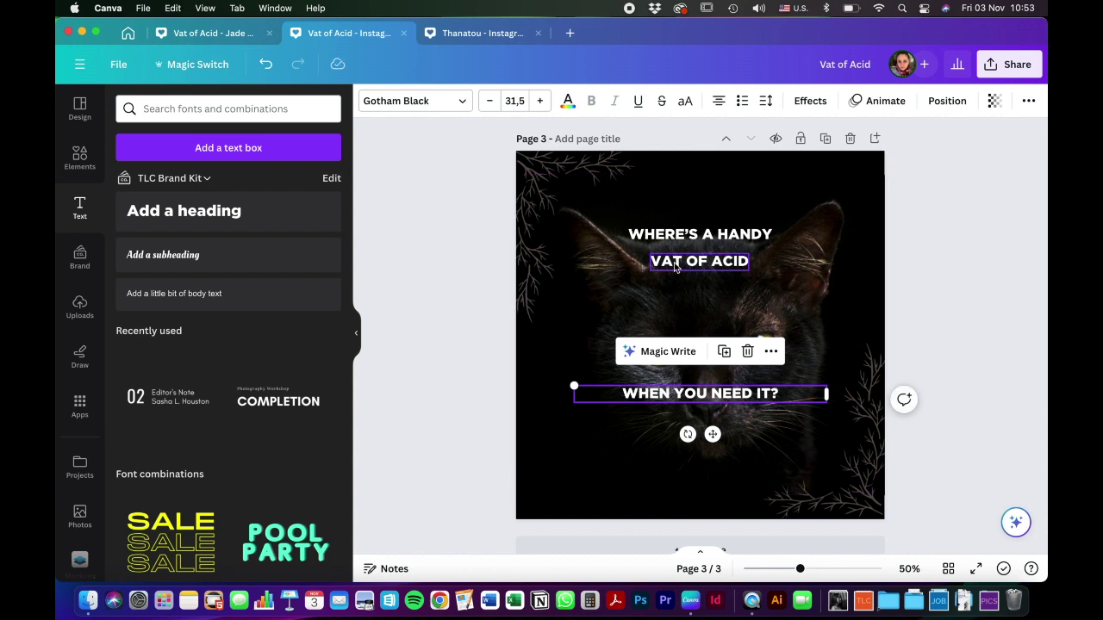
left_click_drag(676, 267, 675, 310)
left_click_drag(664, 234, 665, 270)
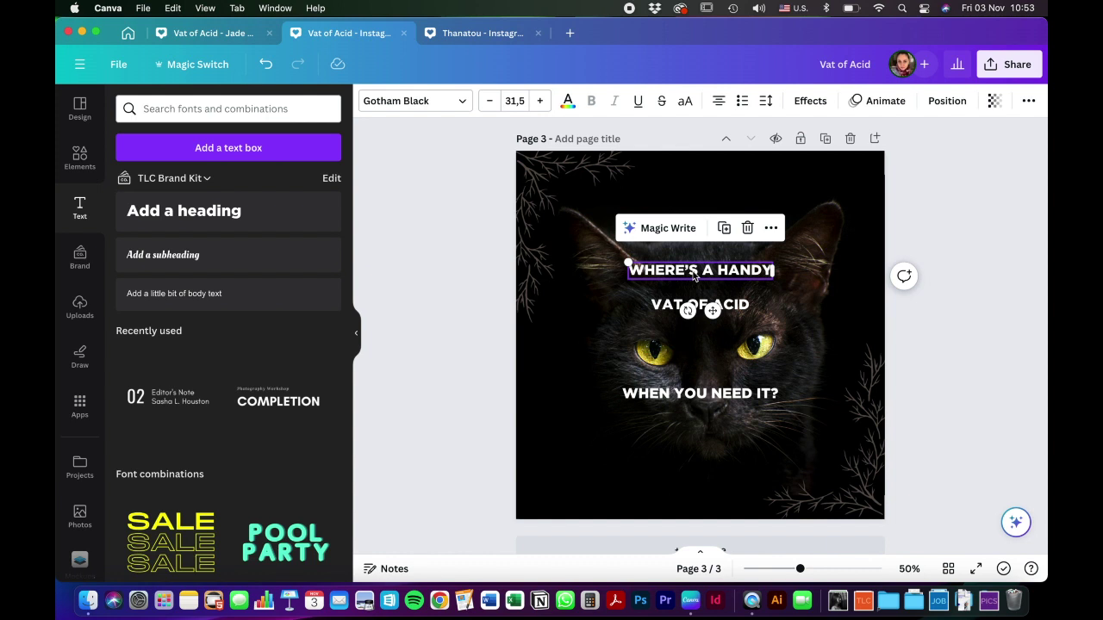
Set WHERE'S A HANDY and WHEN YOU NEED IT? in Times New Roman.
left_click(384, 101)
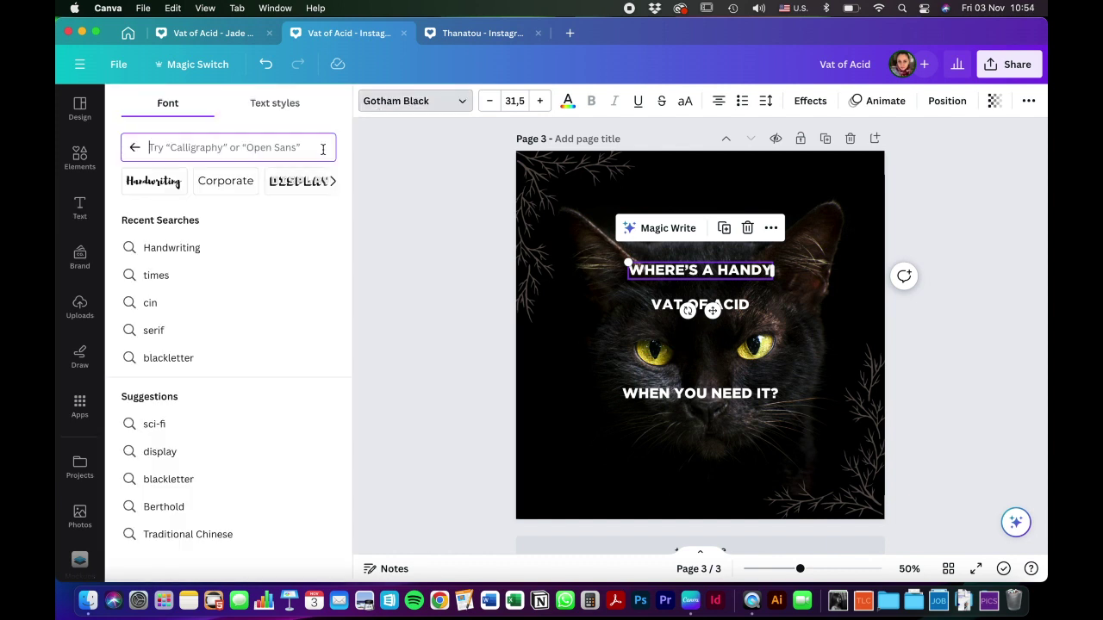
left_click(170, 276)
left_click(188, 219)
left_click(659, 394)
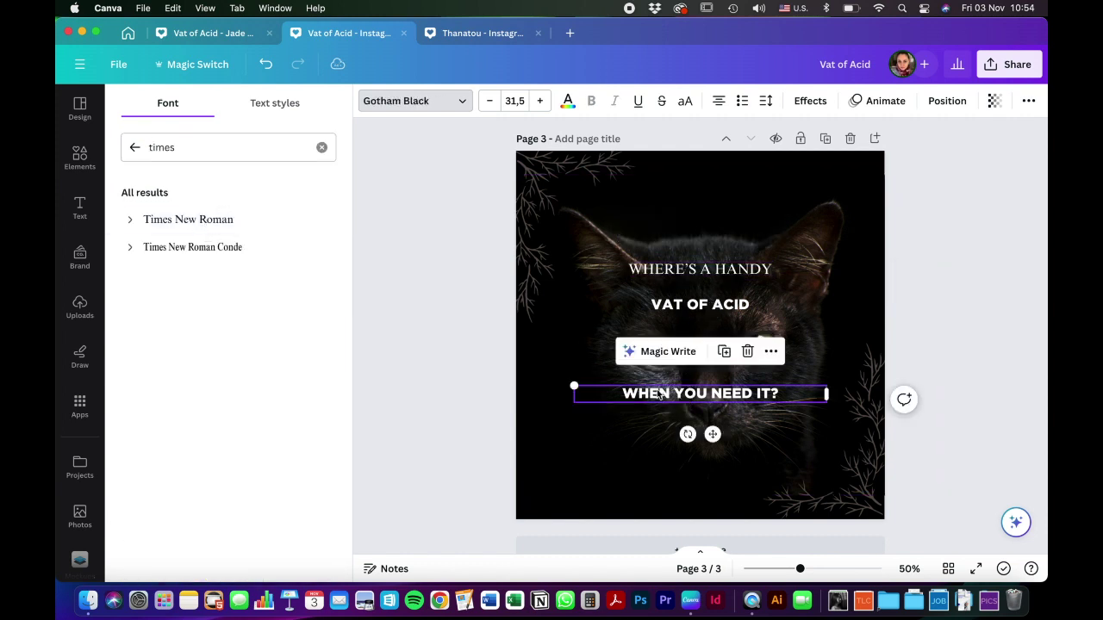
left_click(227, 220)
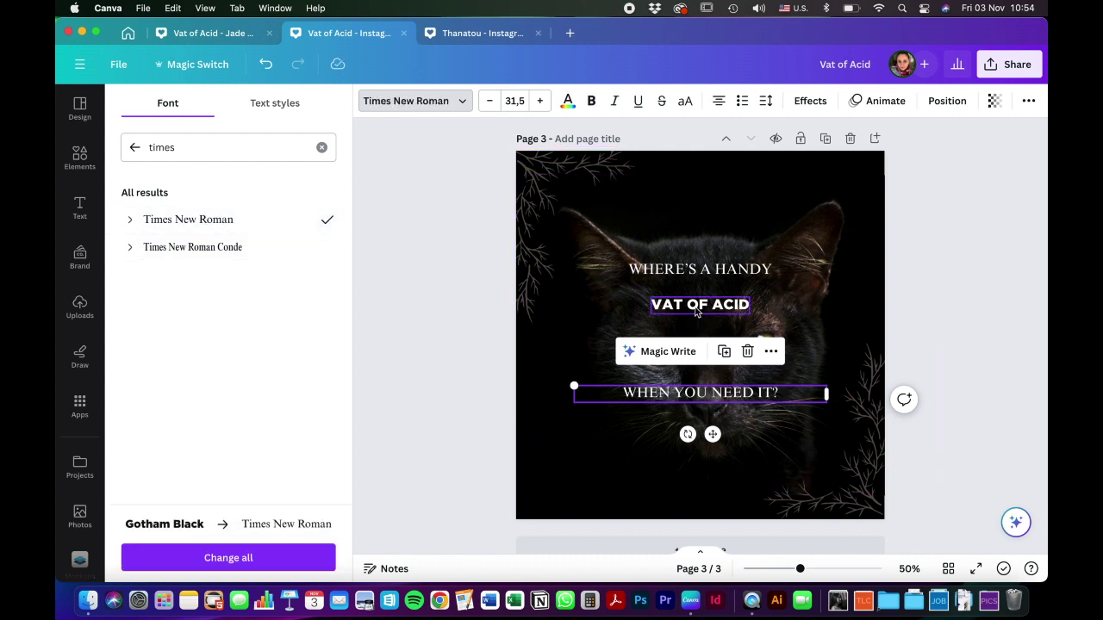
Set VAT OF ACID in Times New Roman Condensed at size 90.
left_click(696, 307)
left_click(207, 249)
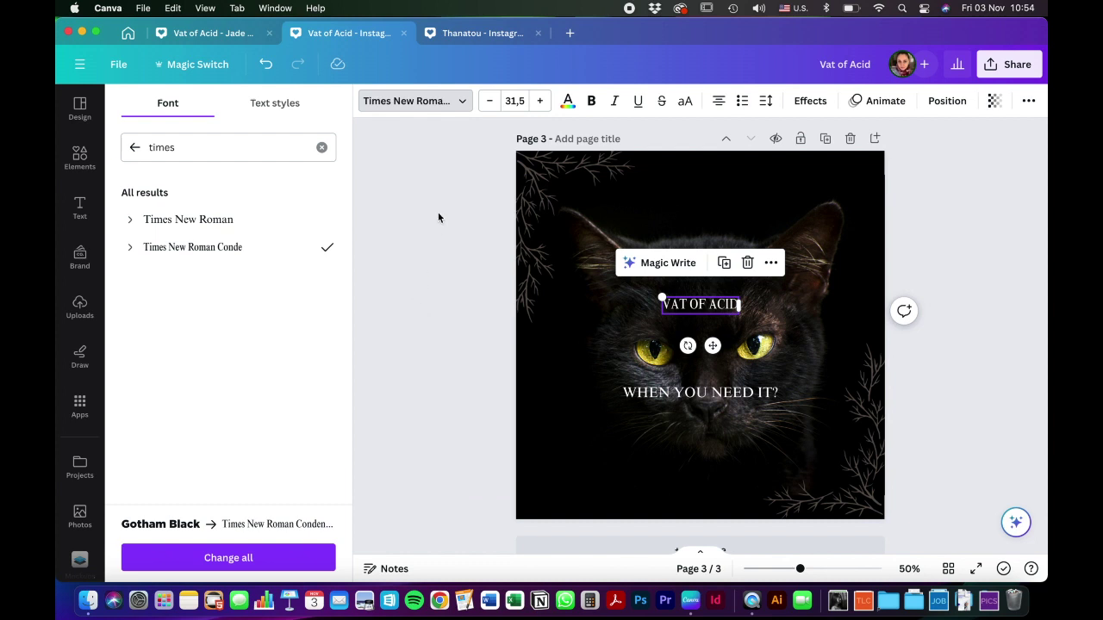
left_click(515, 101)
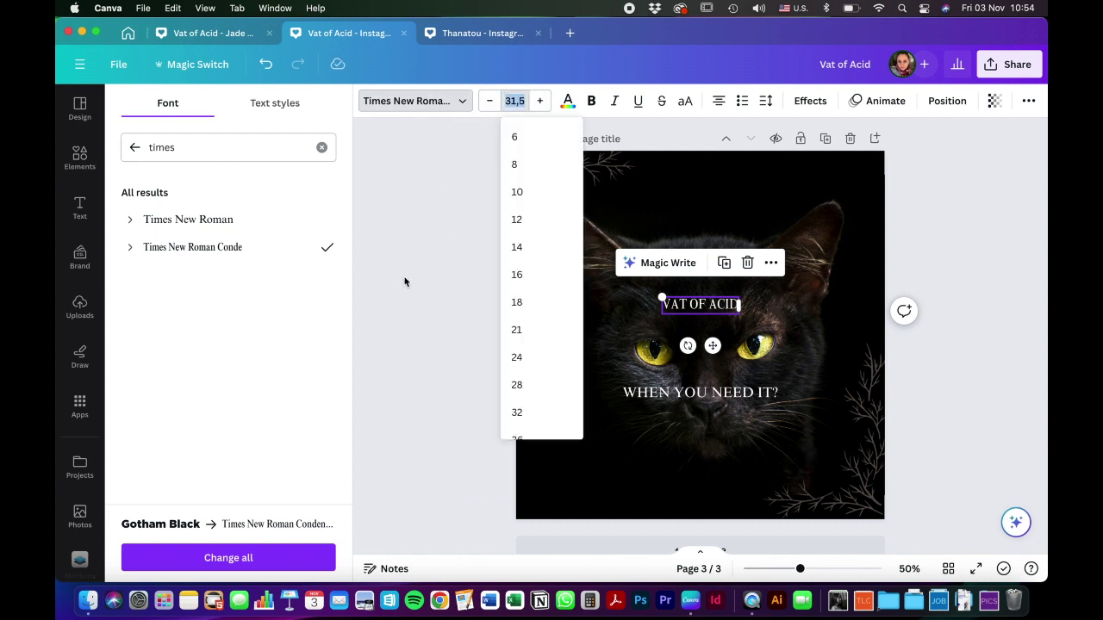
type("90")
key("Return")
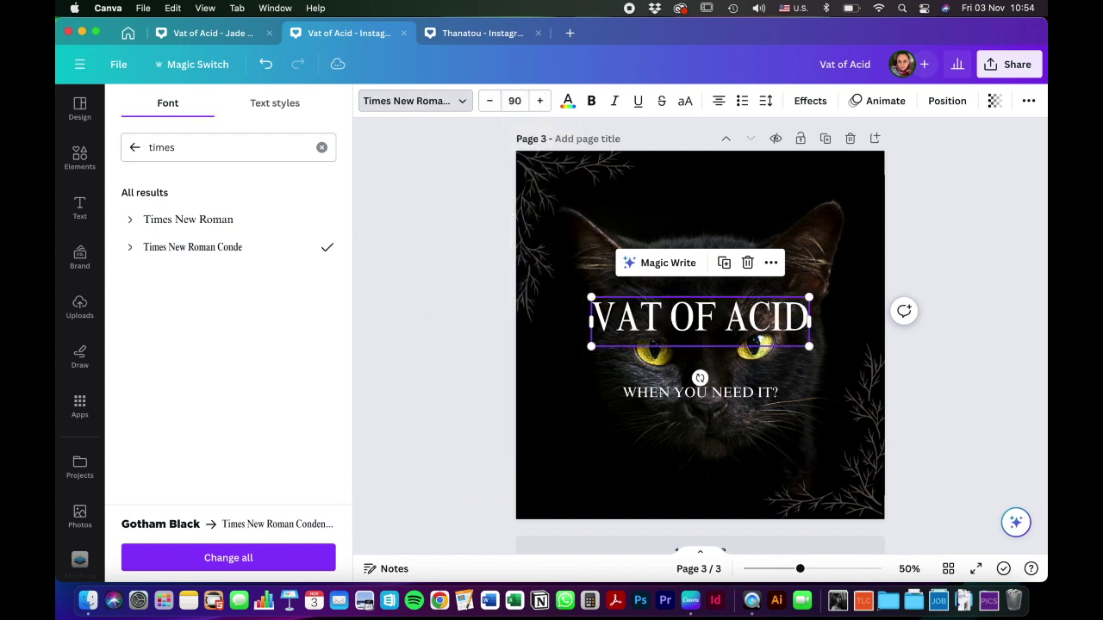
key("Escape")
Snap WHERE'S A HANDY to the centre guide, 24 above the VAT OF ACID title.
left_click_drag(642, 314, 642, 306)
left_click_drag(685, 276, 693, 238)
scroll(694, 243, "down", 1)
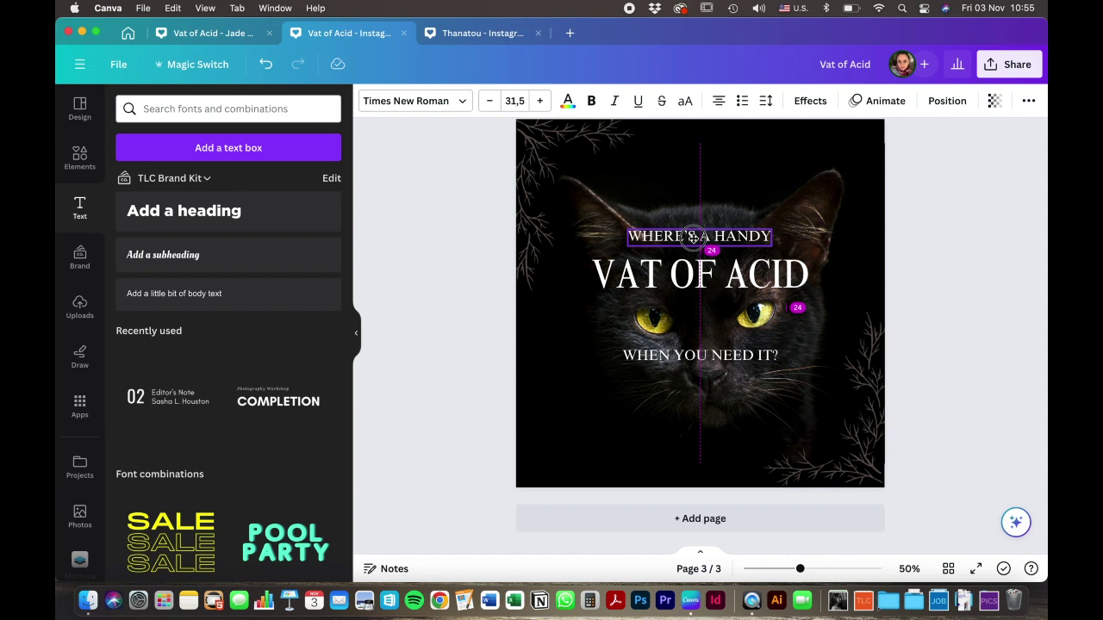
left_click_drag(693, 237, 693, 238)
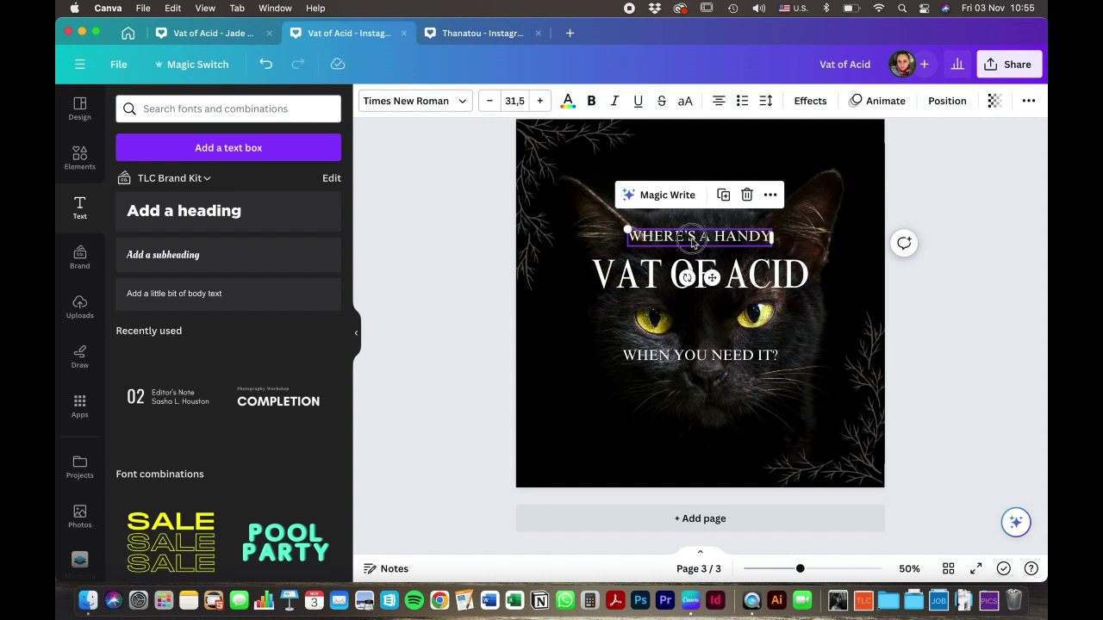
left_click_drag(692, 239, 692, 238)
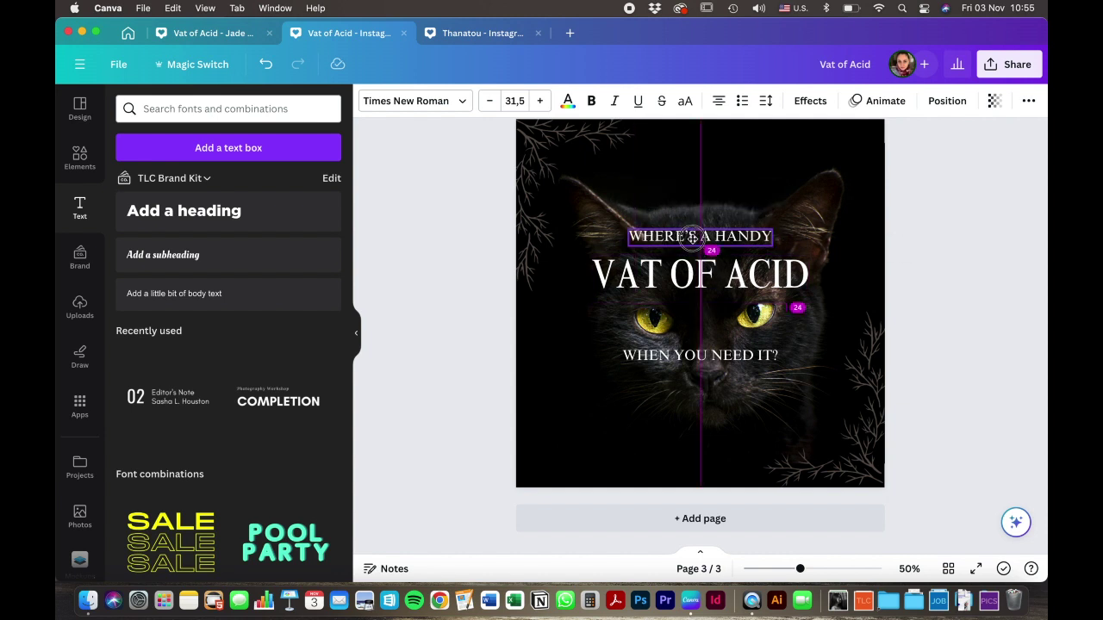
left_click_drag(692, 238, 689, 238)
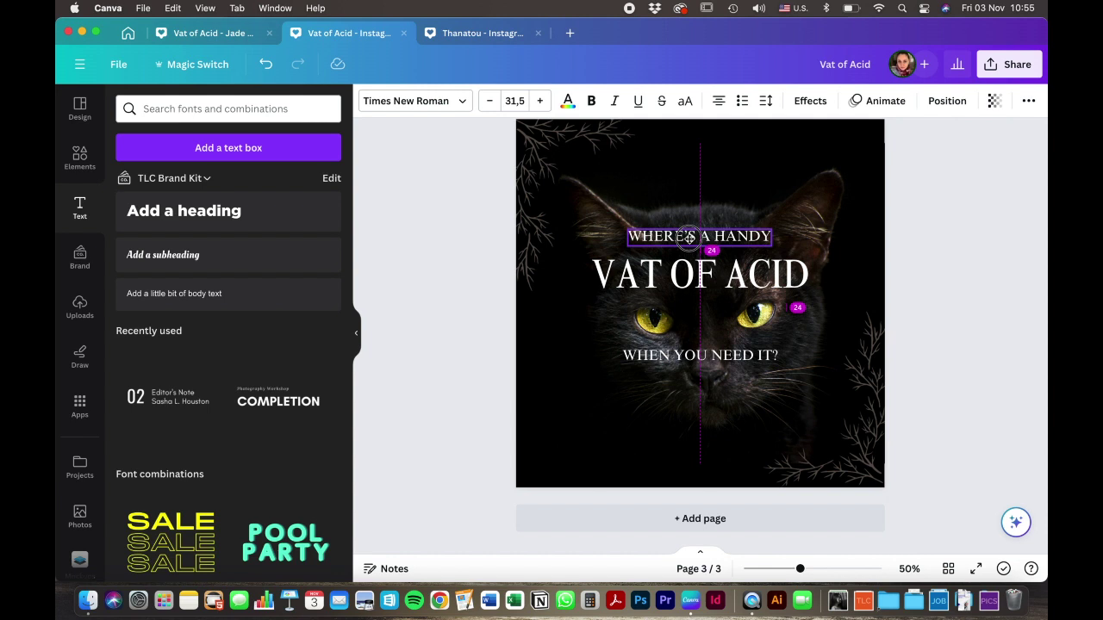
left_click_drag(689, 238, 689, 238)
left_click(456, 275)
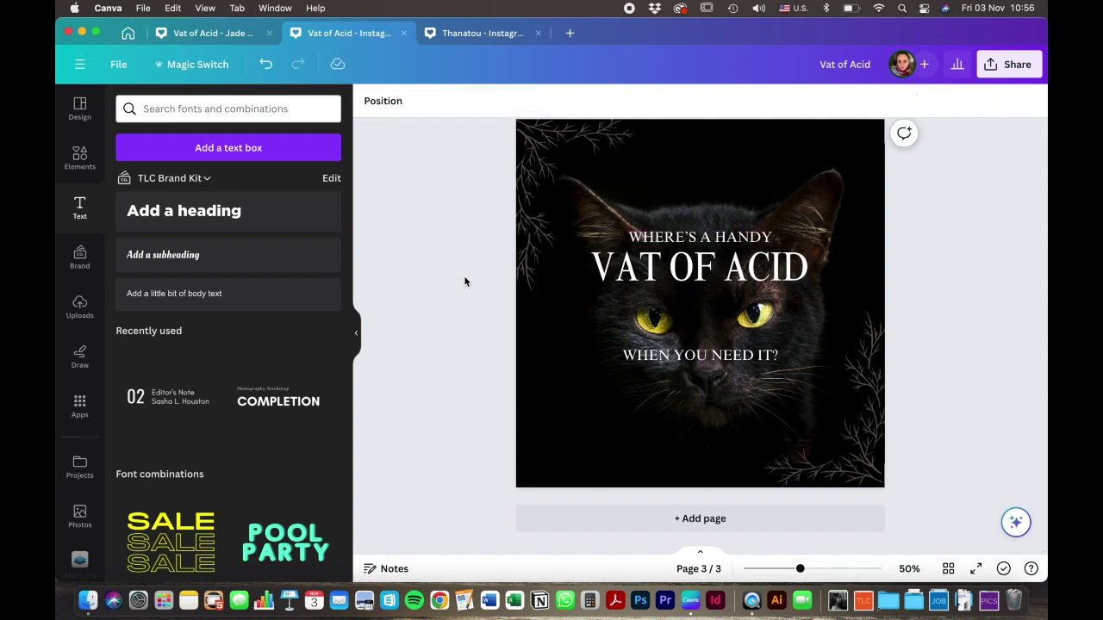
Add 'vat of acid' in Signature at size 180, overlapping beneath the title.
left_click(205, 219)
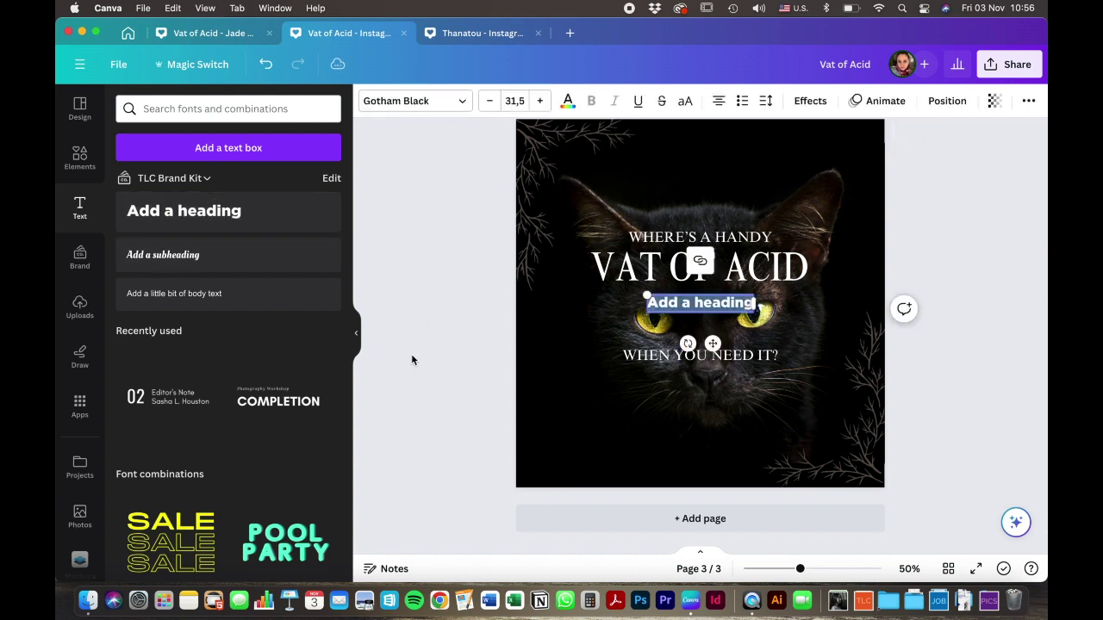
type("vat")
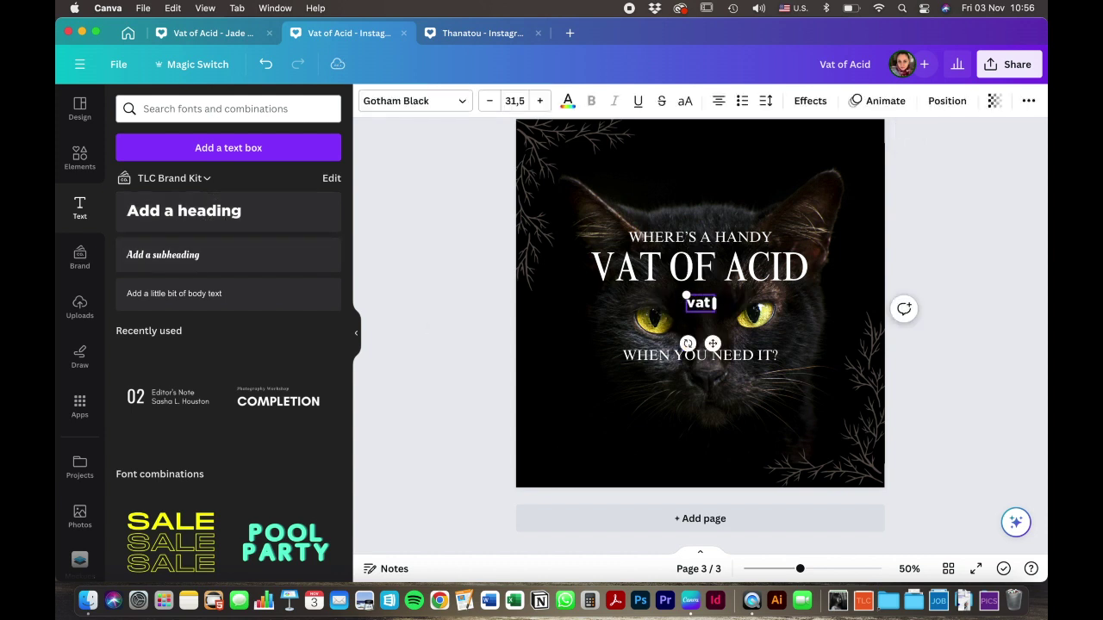
type(" of")
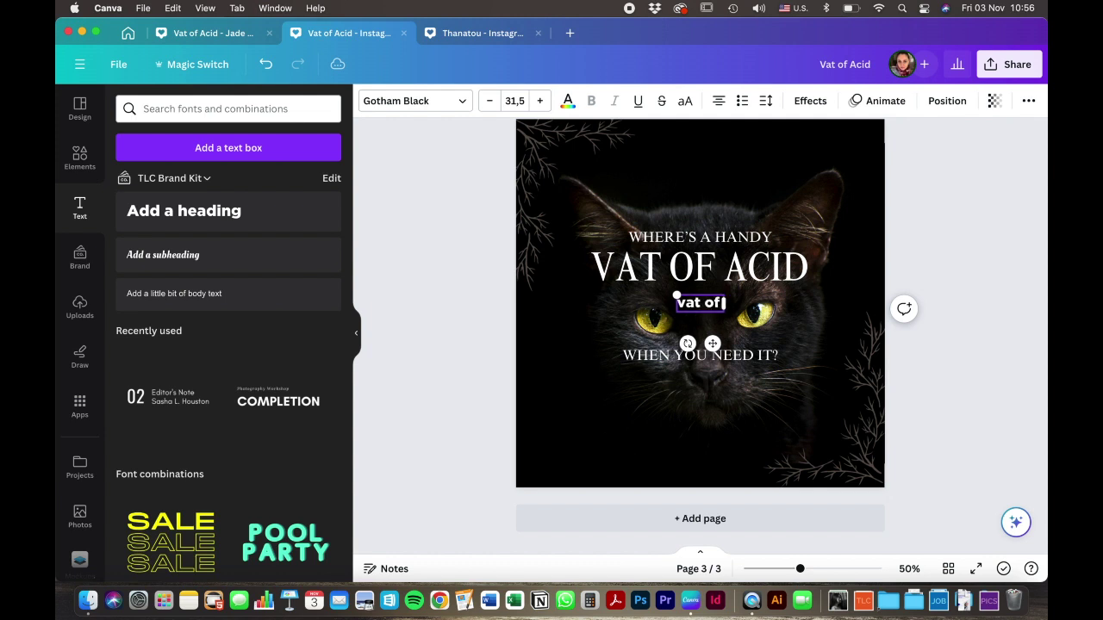
type(" acid")
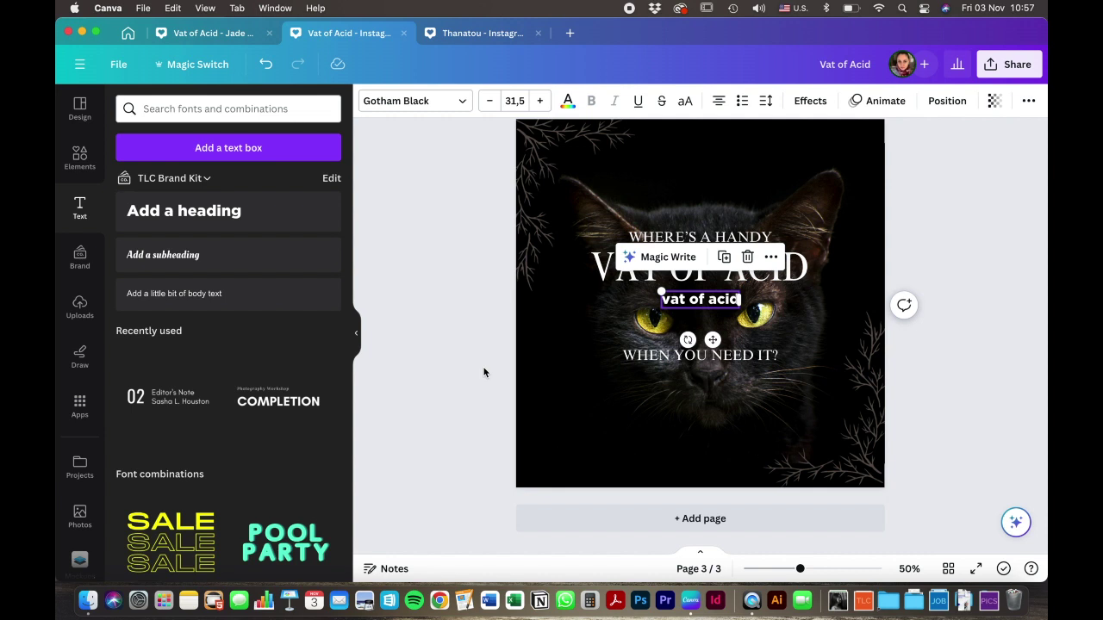
left_click(413, 101)
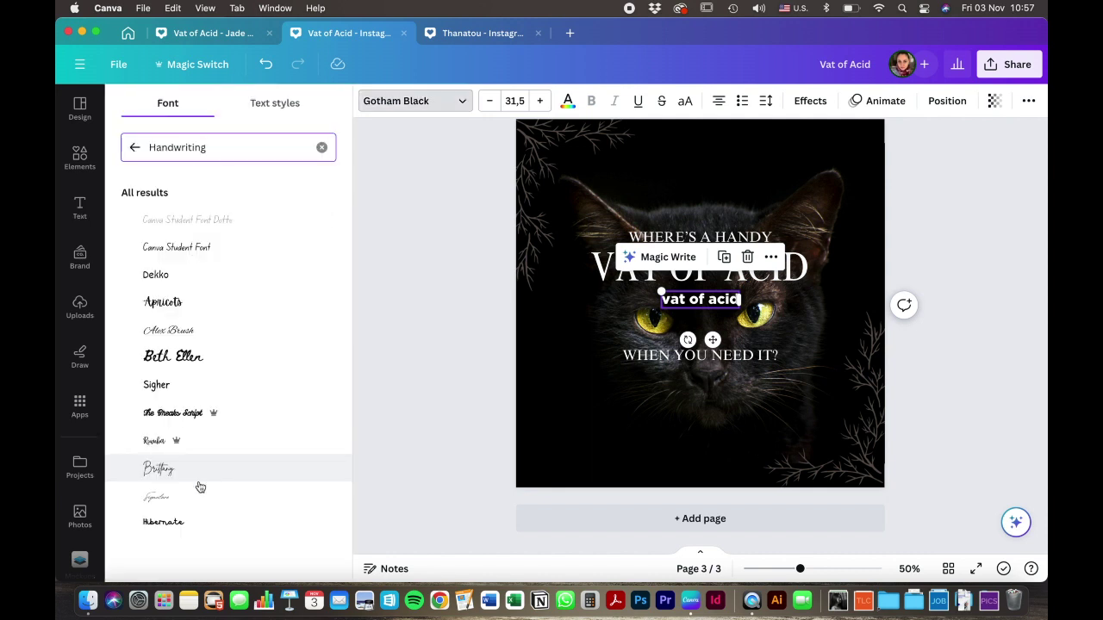
left_click(190, 498)
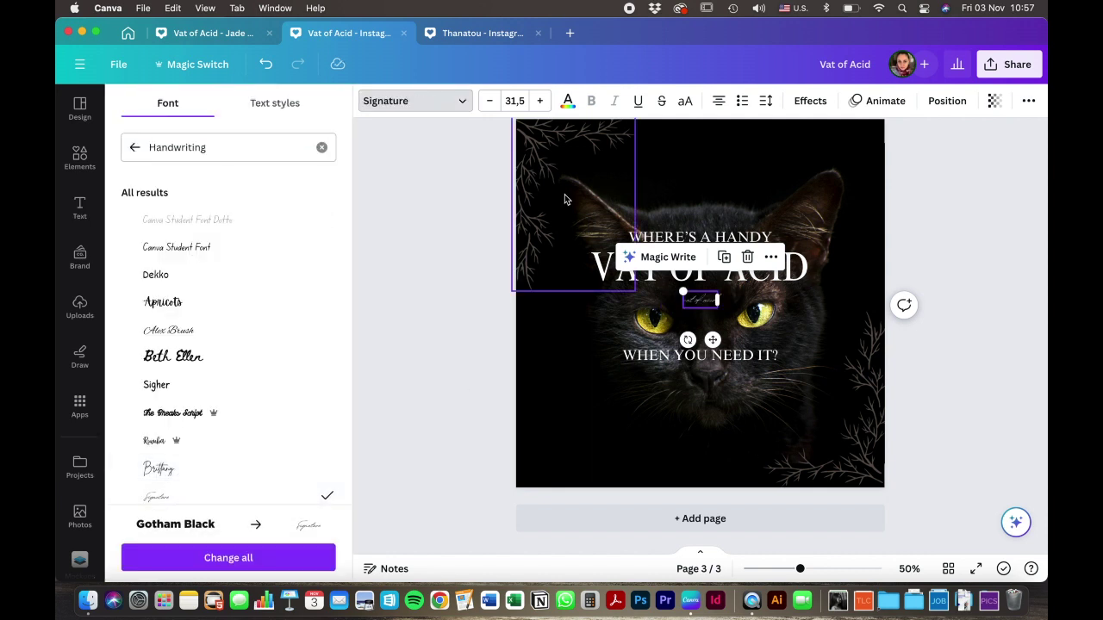
left_click(511, 99)
type("180")
key("Return")
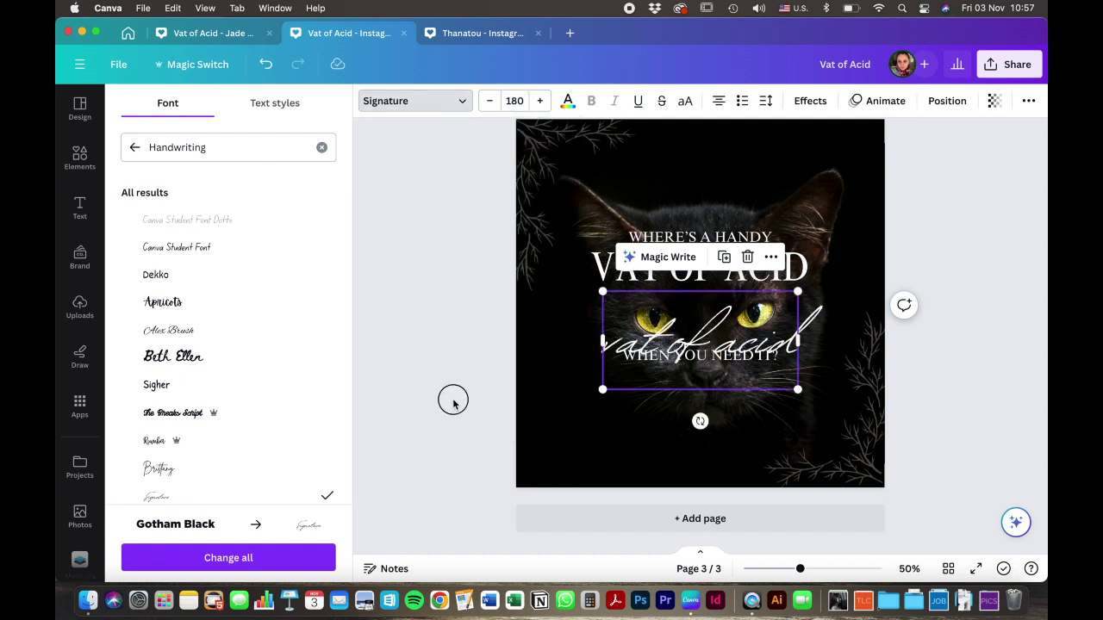
left_click(636, 357)
left_click_drag(636, 357, 638, 302)
Nudge WHEN YOU NEED IT? slightly upward under the script line.
key("Escape")
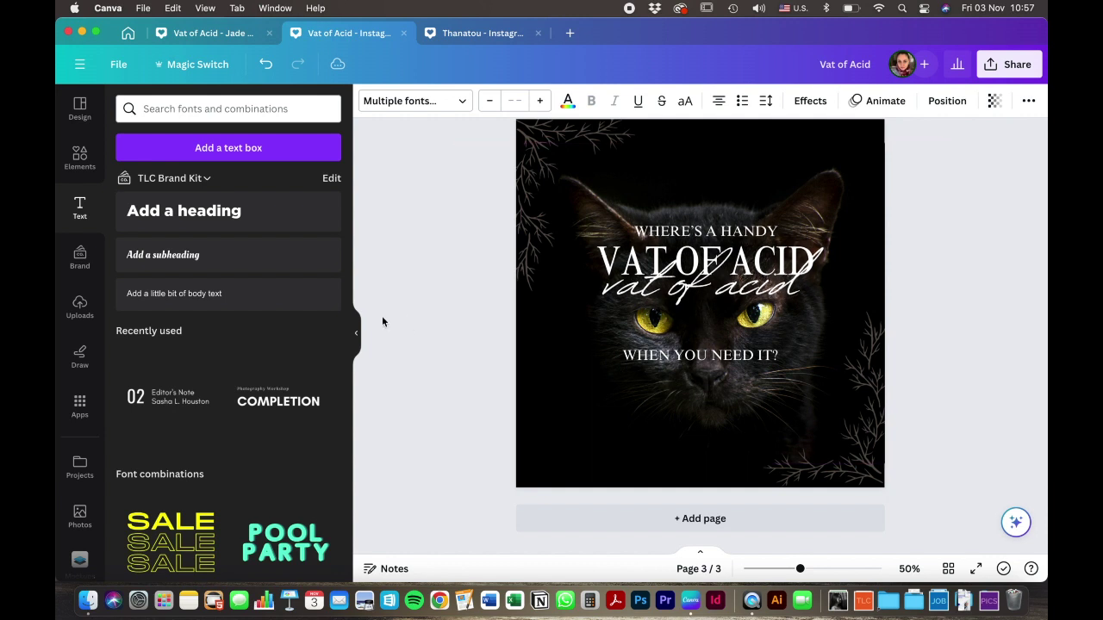
left_click(583, 312)
left_click_drag(691, 354, 690, 348)
left_click(448, 337)
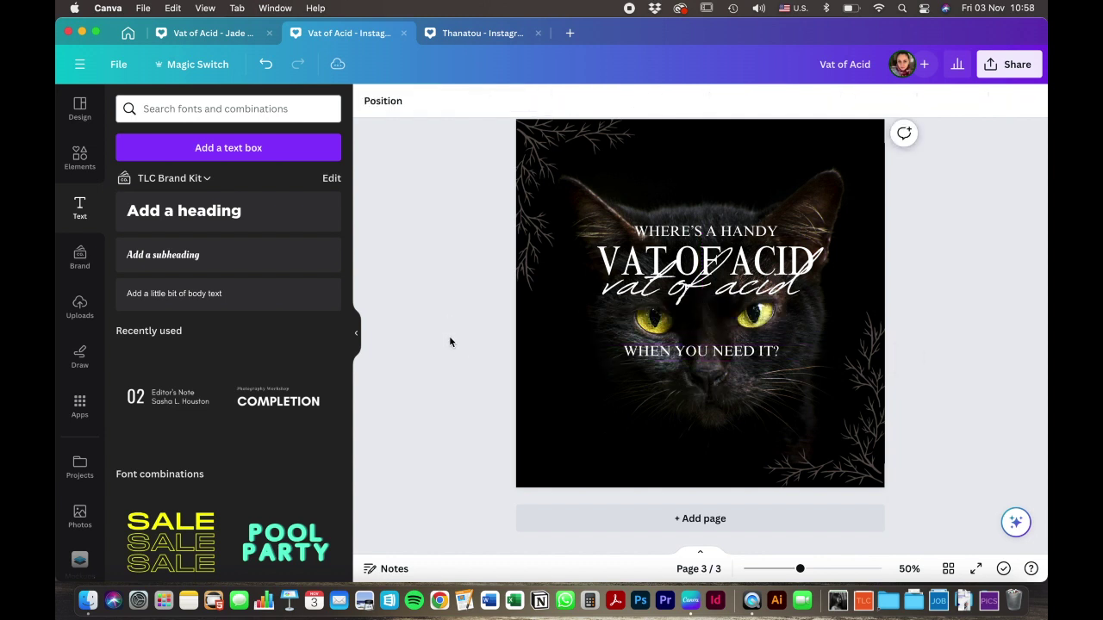
Recolour WHERE'S A HANDY, script 'vat of acid' and WHEN YOU NEED IT? to the cat-eye yellow #C6C263.
left_click(664, 229)
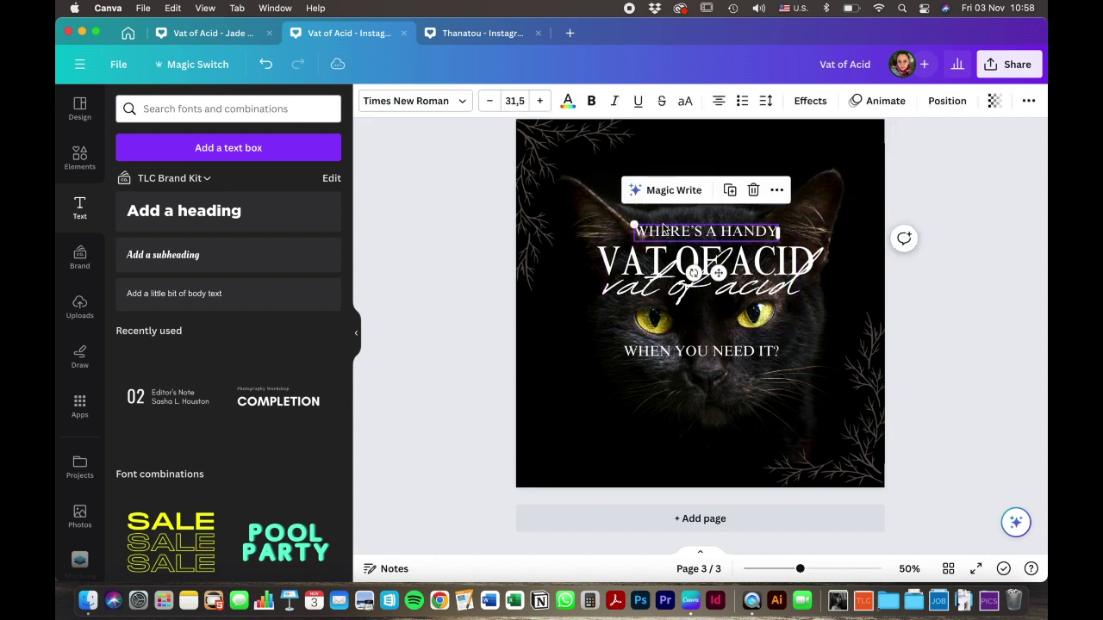
left_click(675, 358, "shift")
left_click(627, 297, "shift")
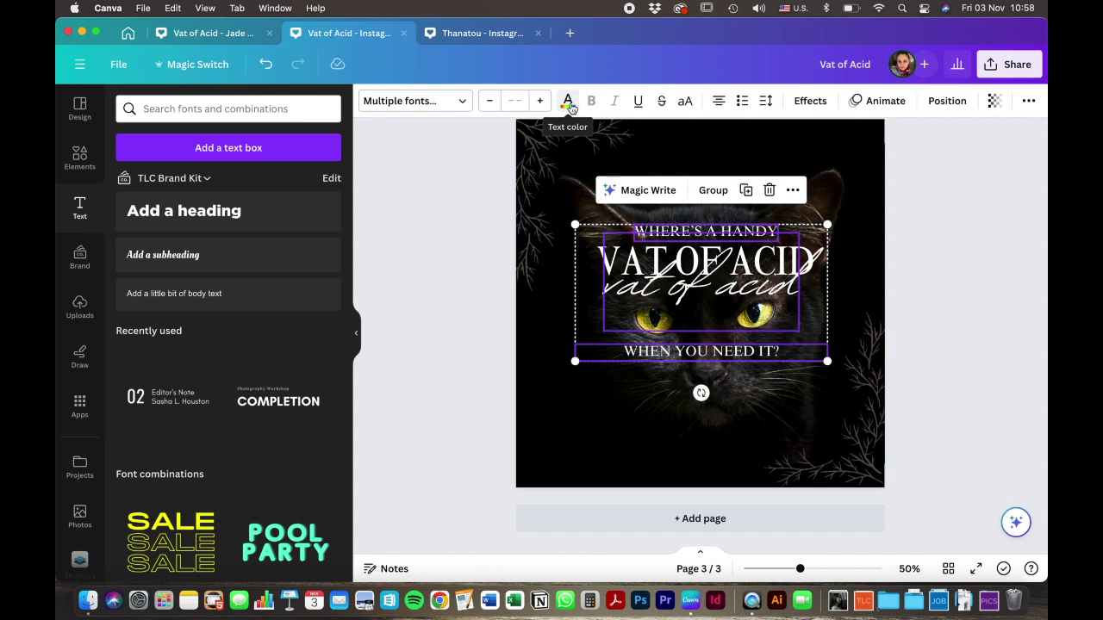
left_click(569, 105)
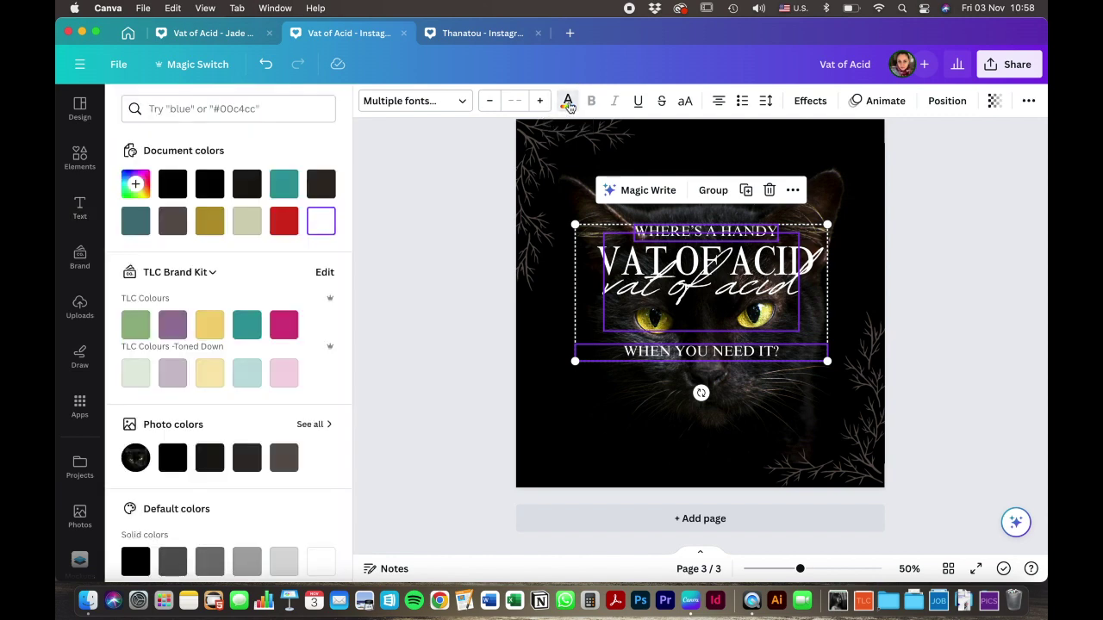
left_click(135, 183)
left_click(762, 323)
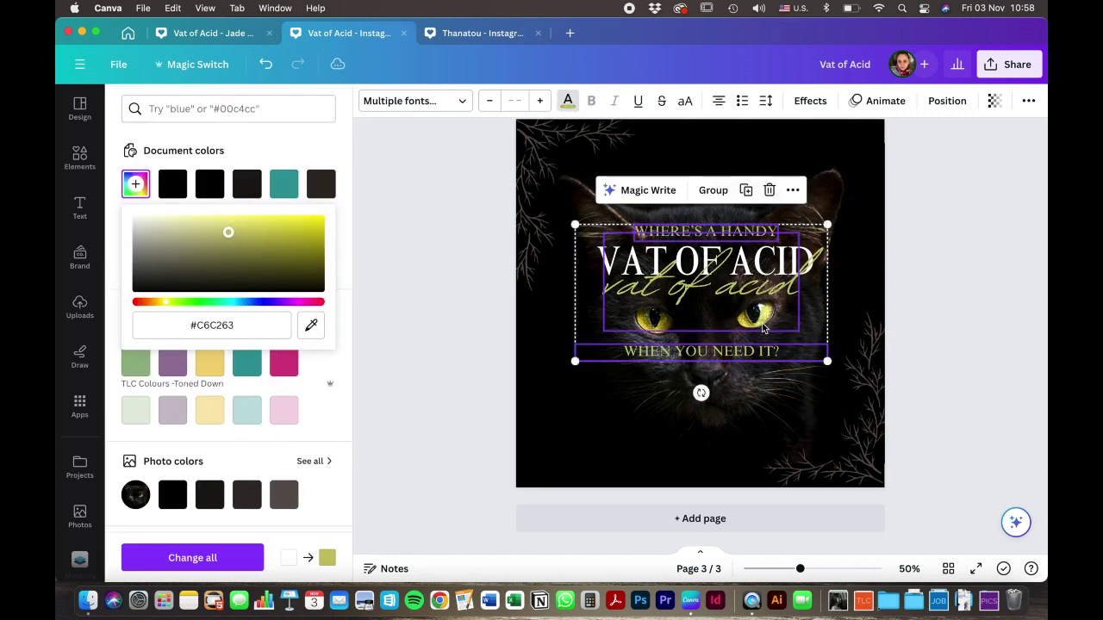
key("Escape")
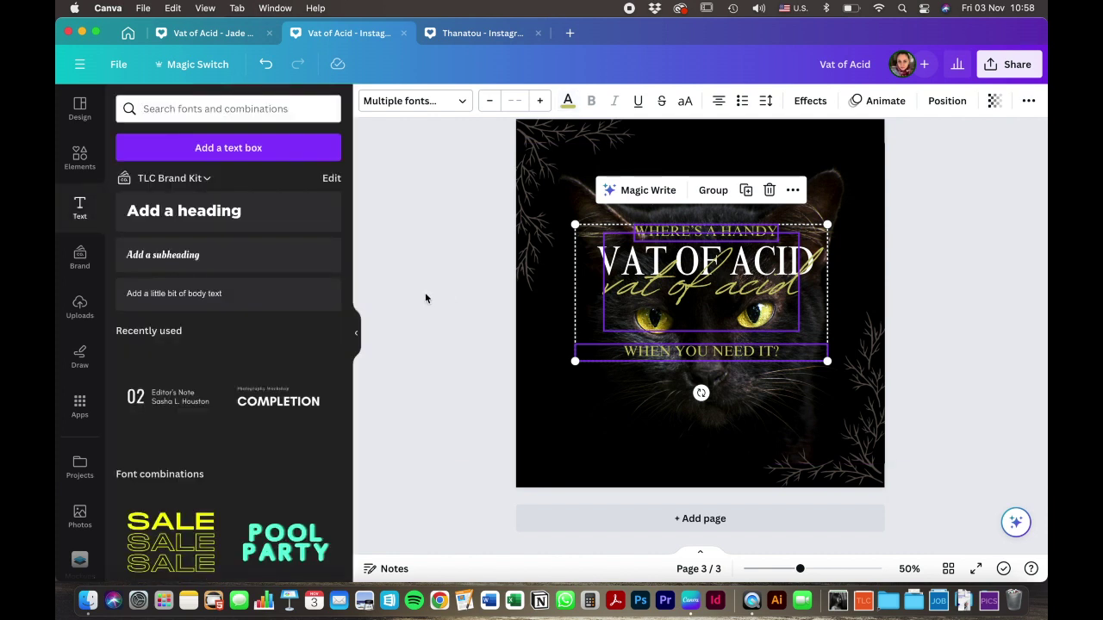
Eyedrop the dark gold #9A7D0A from the cat's eye onto the VAT OF ACID title.
left_click(426, 297)
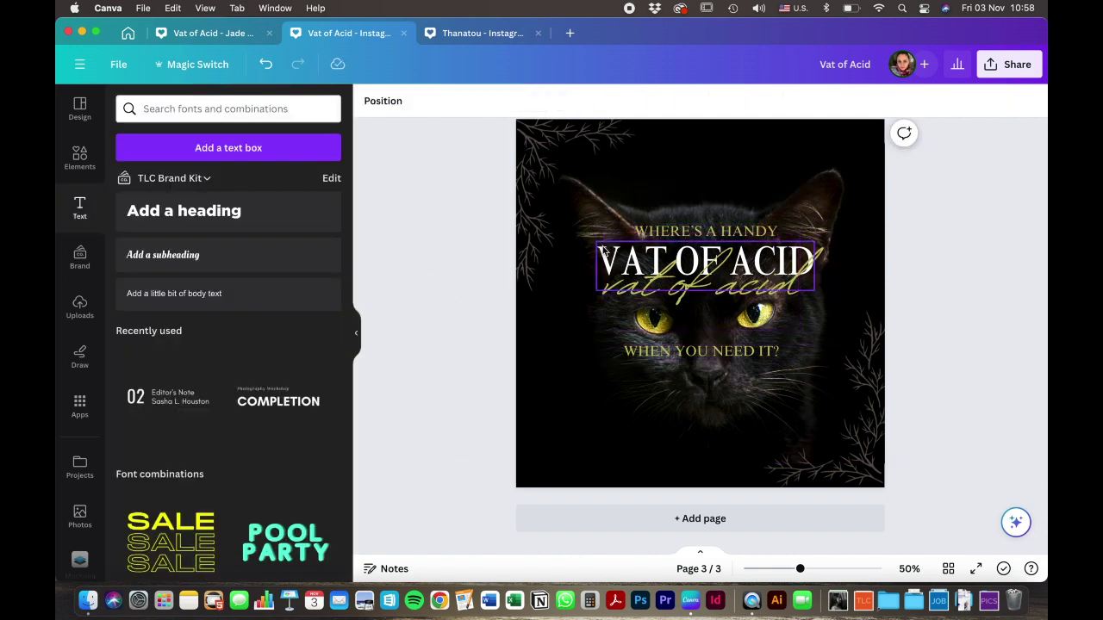
left_click(604, 251)
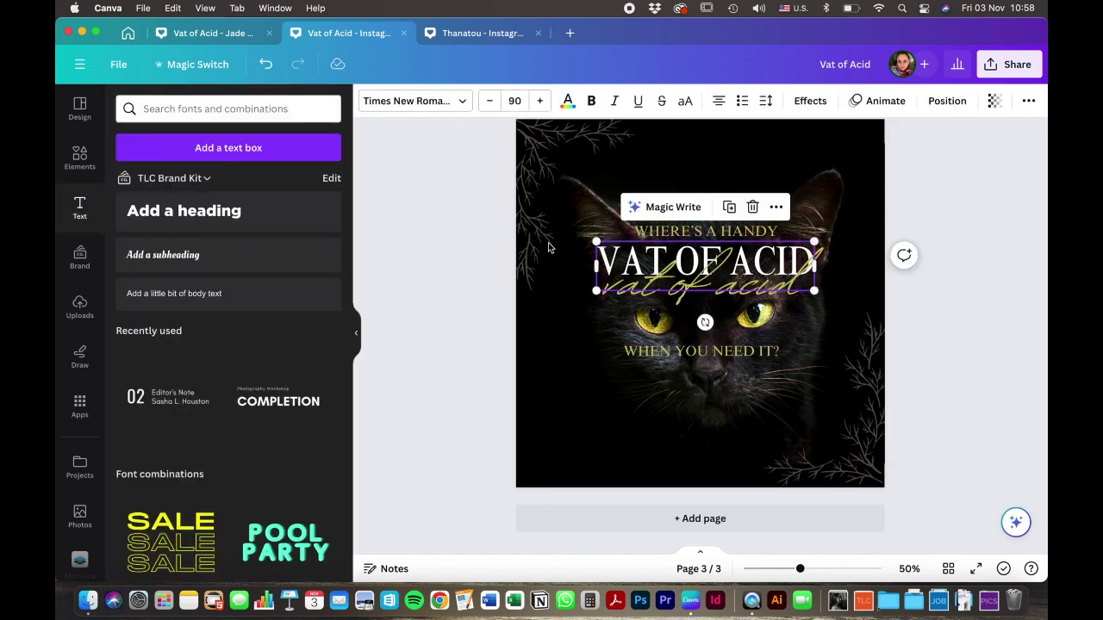
left_click(567, 101)
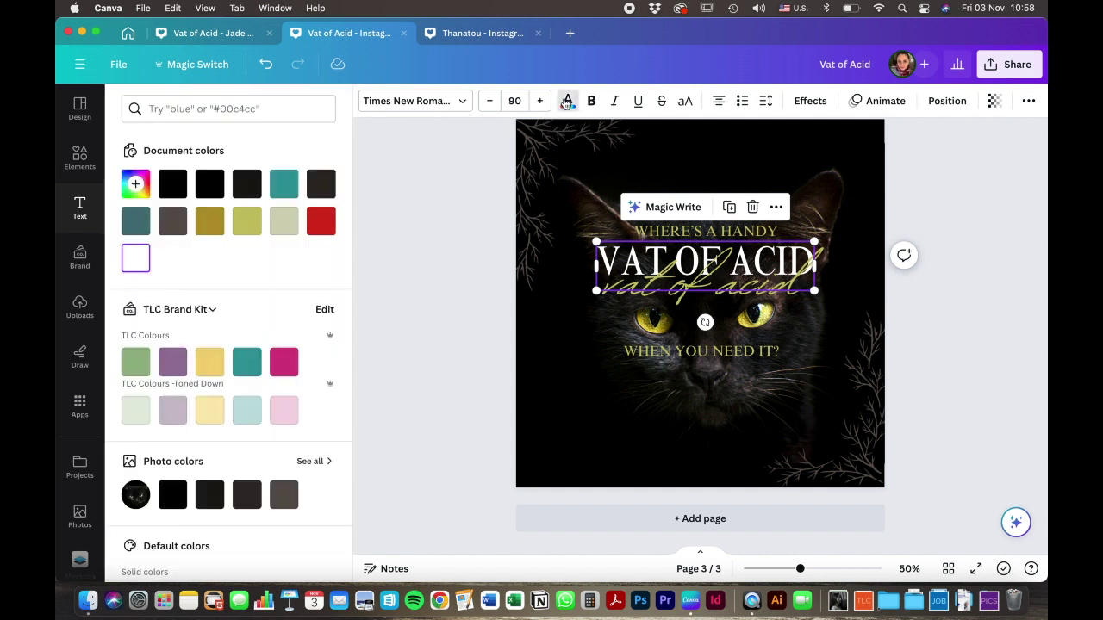
left_click(135, 184)
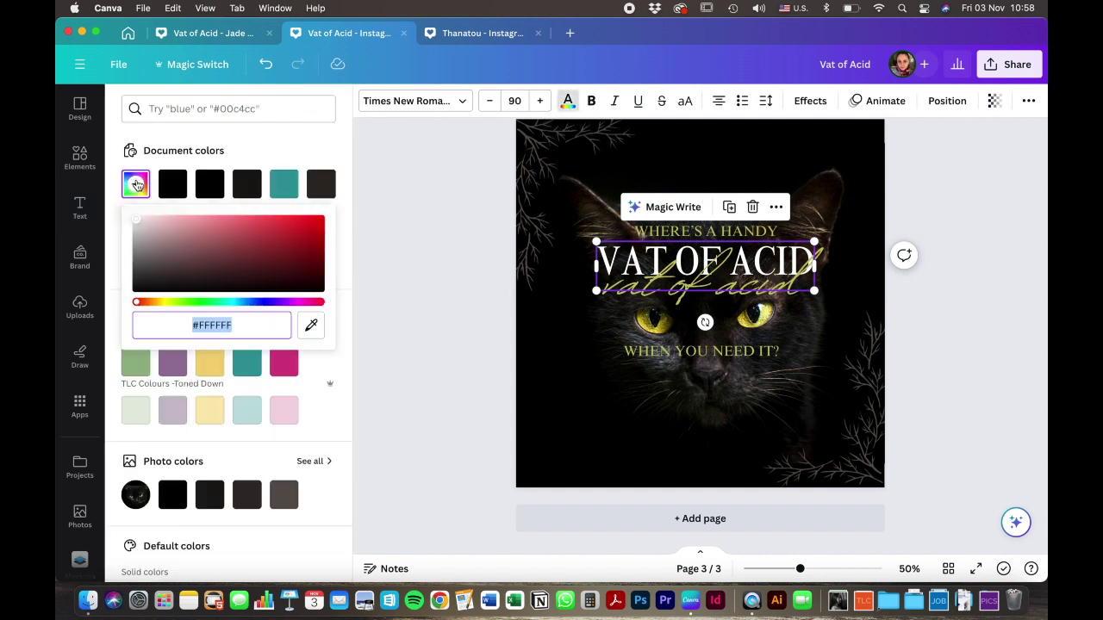
left_click(311, 325)
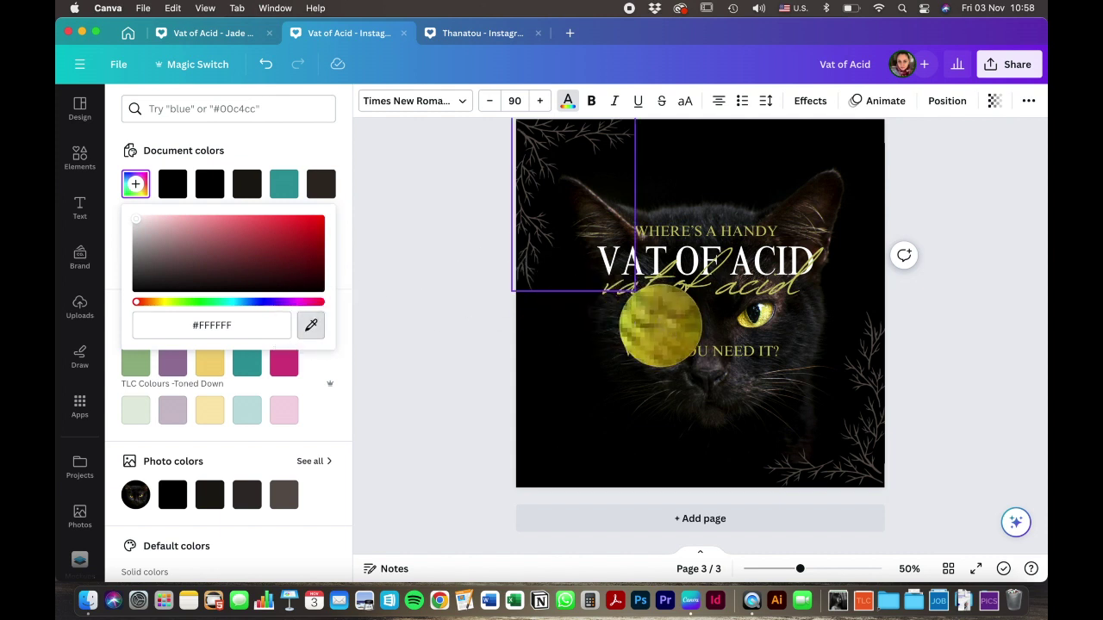
left_click(661, 329)
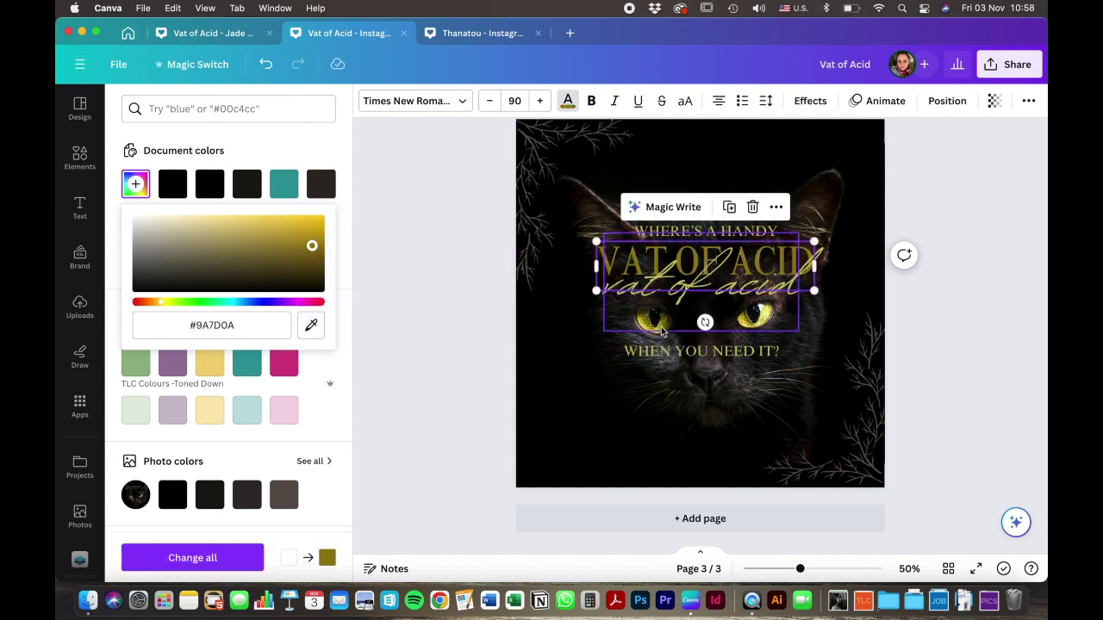
left_click(431, 229)
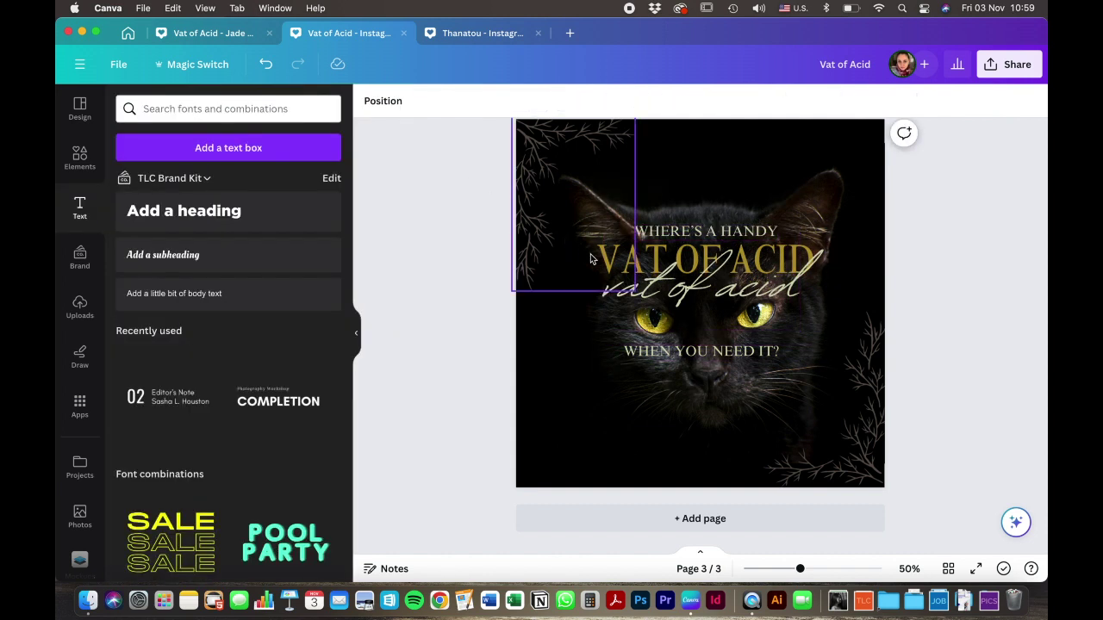
Give the script 'vat of acid' a black Shadow effect with its offset reduced to 18.
left_click(637, 295)
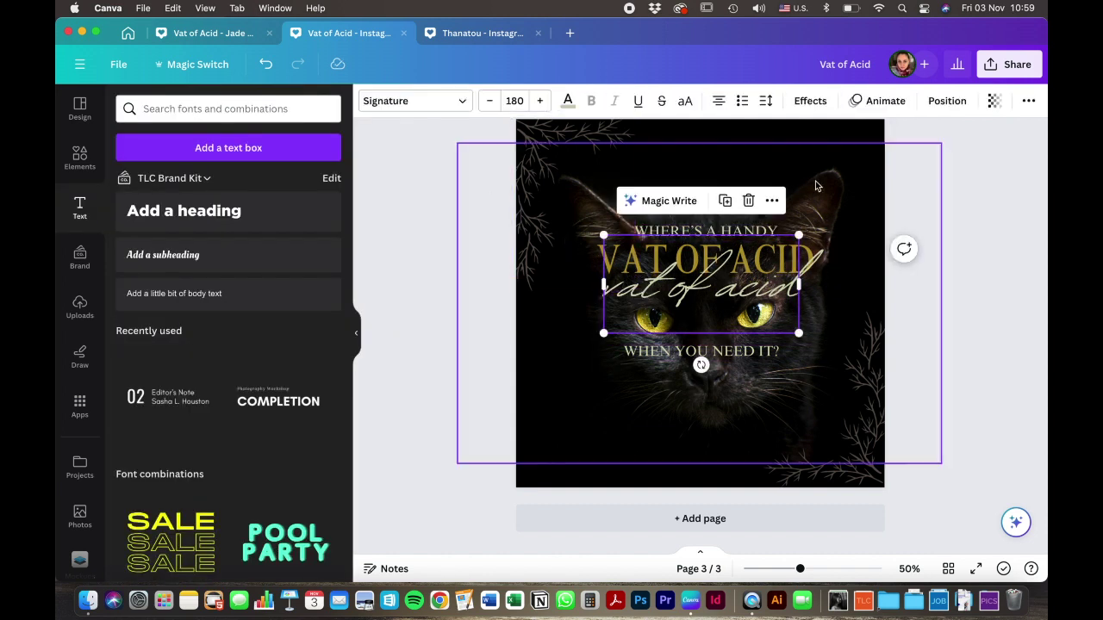
left_click(813, 100)
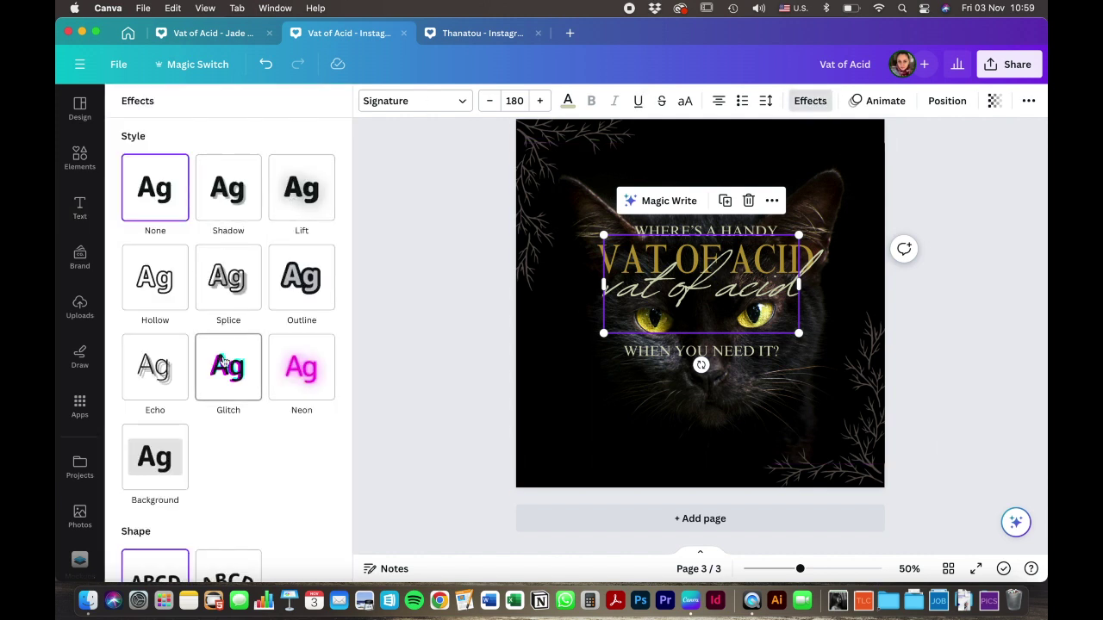
left_click(303, 193)
left_click(225, 198)
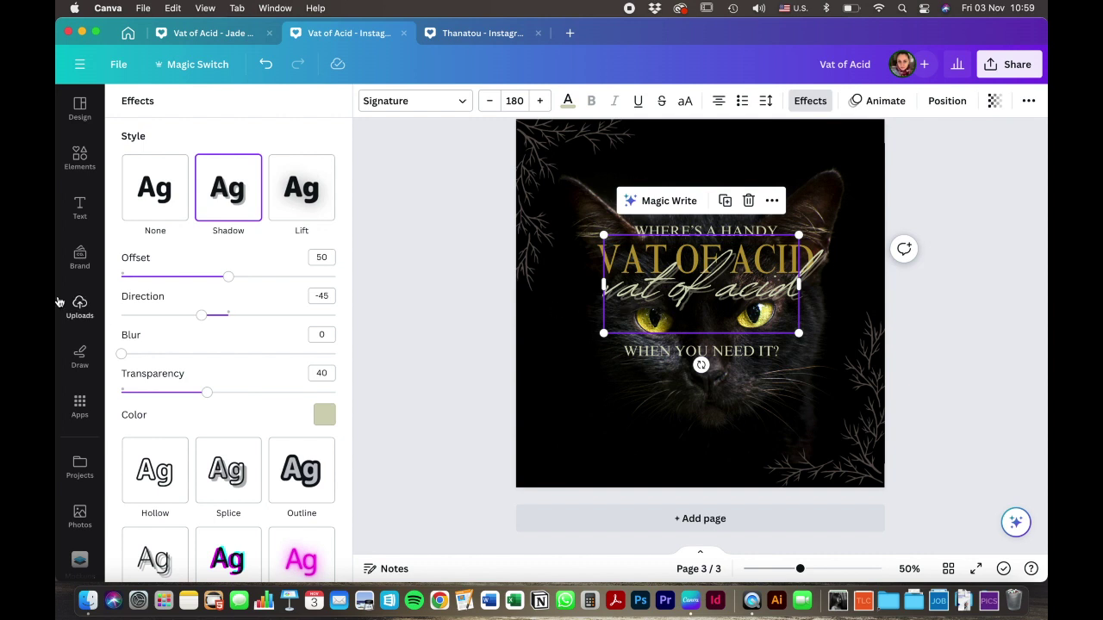
left_click_drag(227, 278, 159, 272)
scroll(159, 272, "down", 1)
left_click(317, 413)
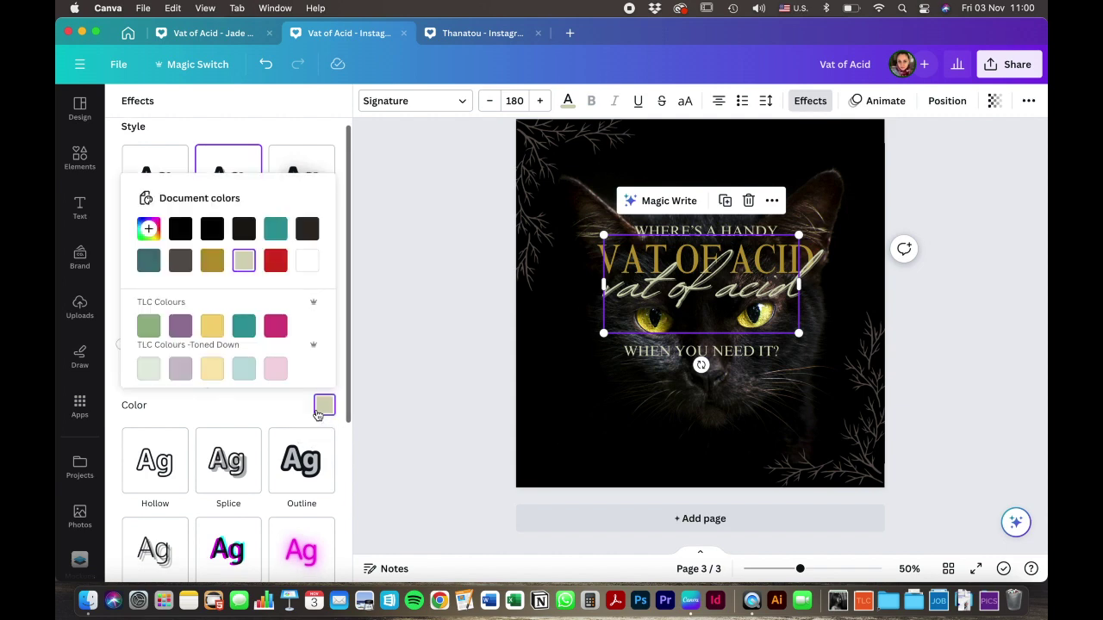
left_click(180, 230)
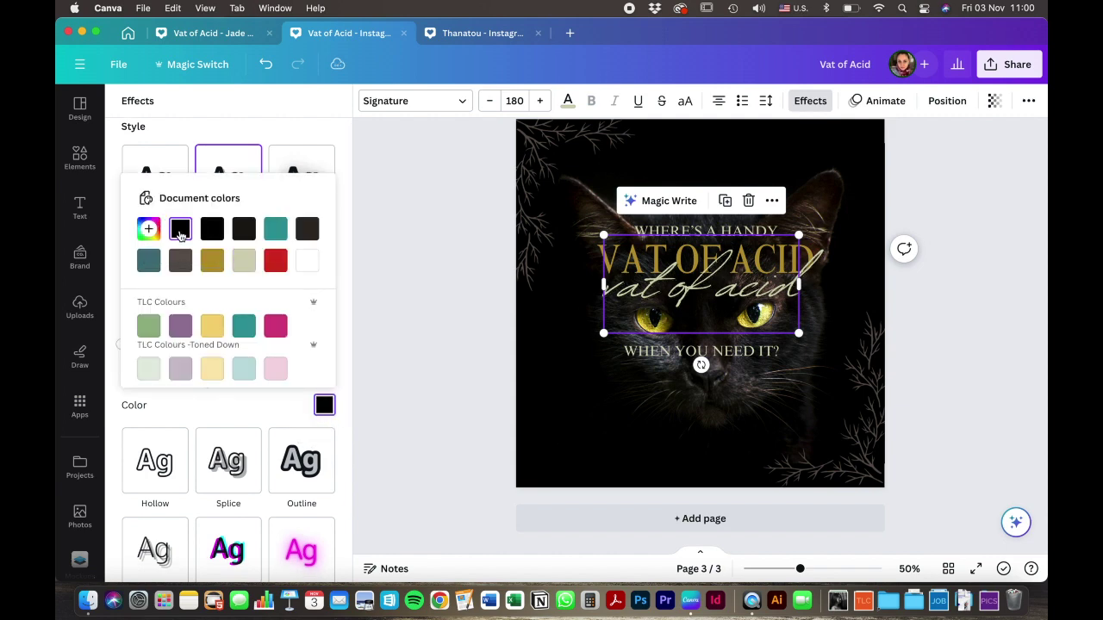
left_click(457, 267)
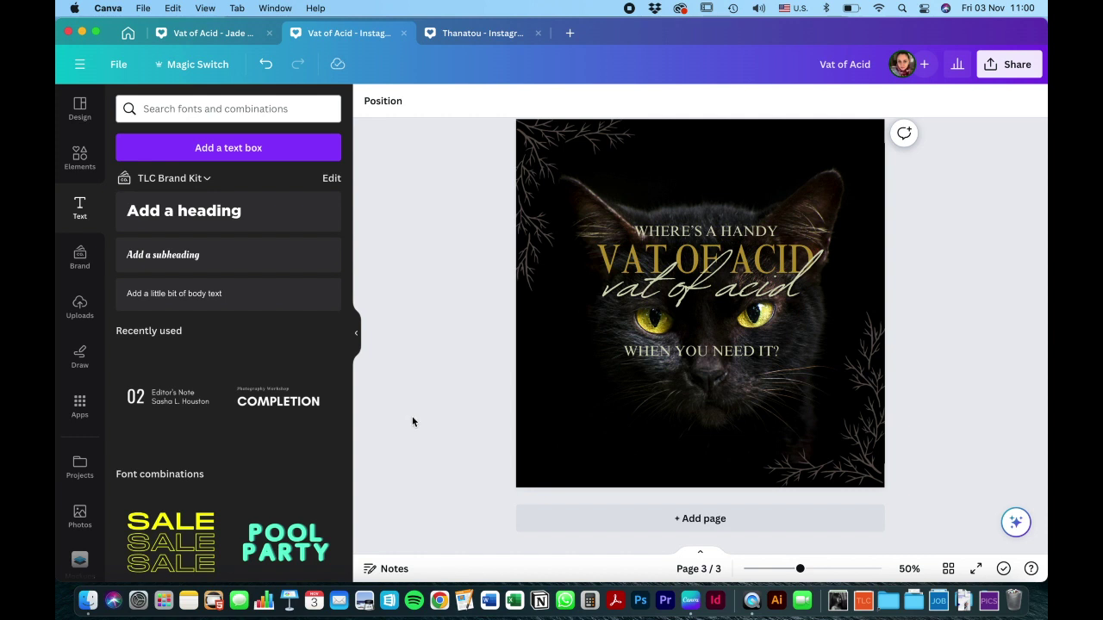
Paste the e-reader and paperback mockups from page 2 onto the cat page, shrunk at lower left.
scroll(412, 421, "up", 5)
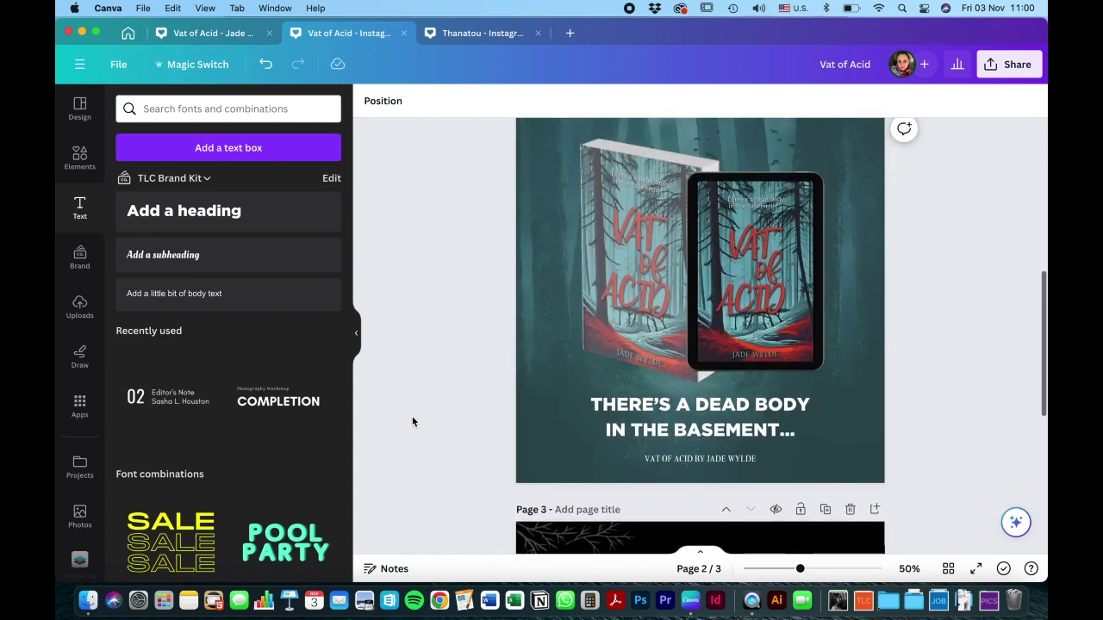
left_click(758, 299)
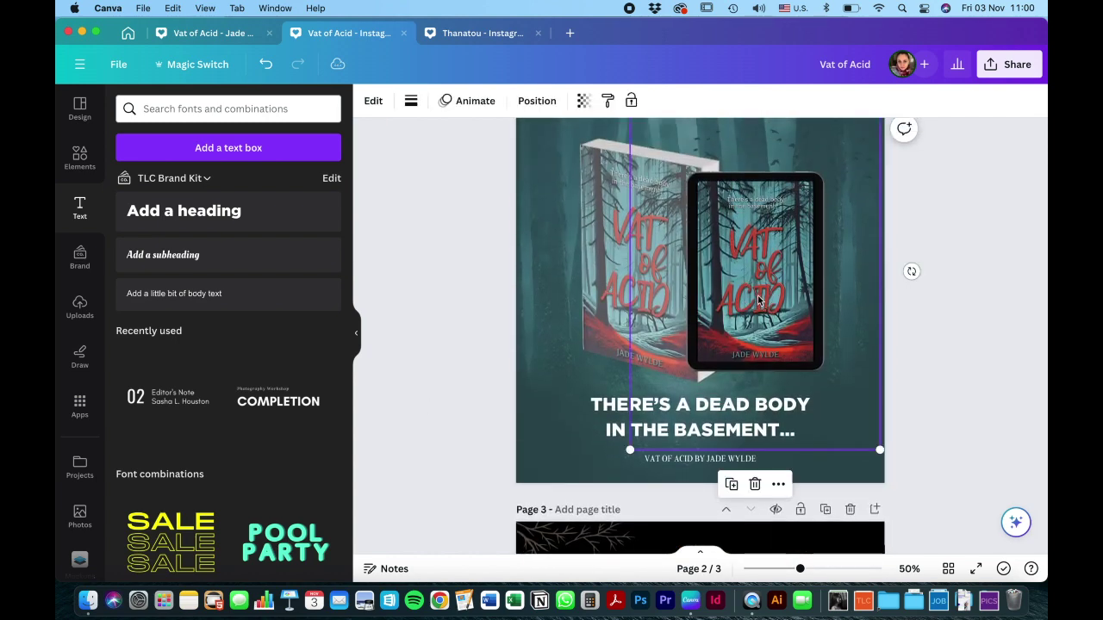
left_click(583, 274, "shift")
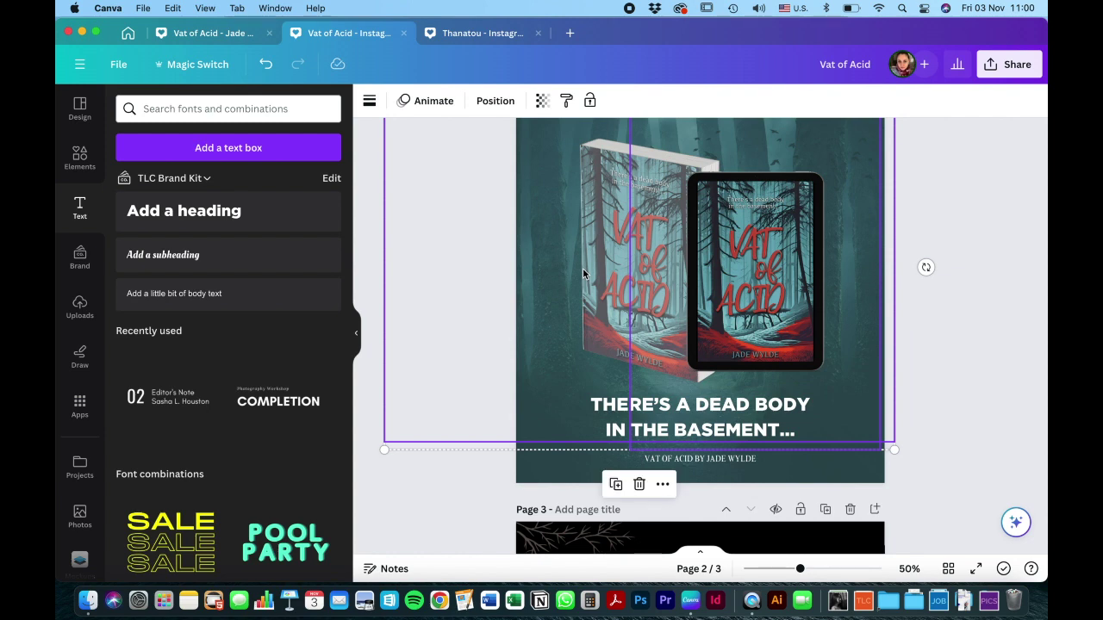
scroll(617, 303, "down", 5)
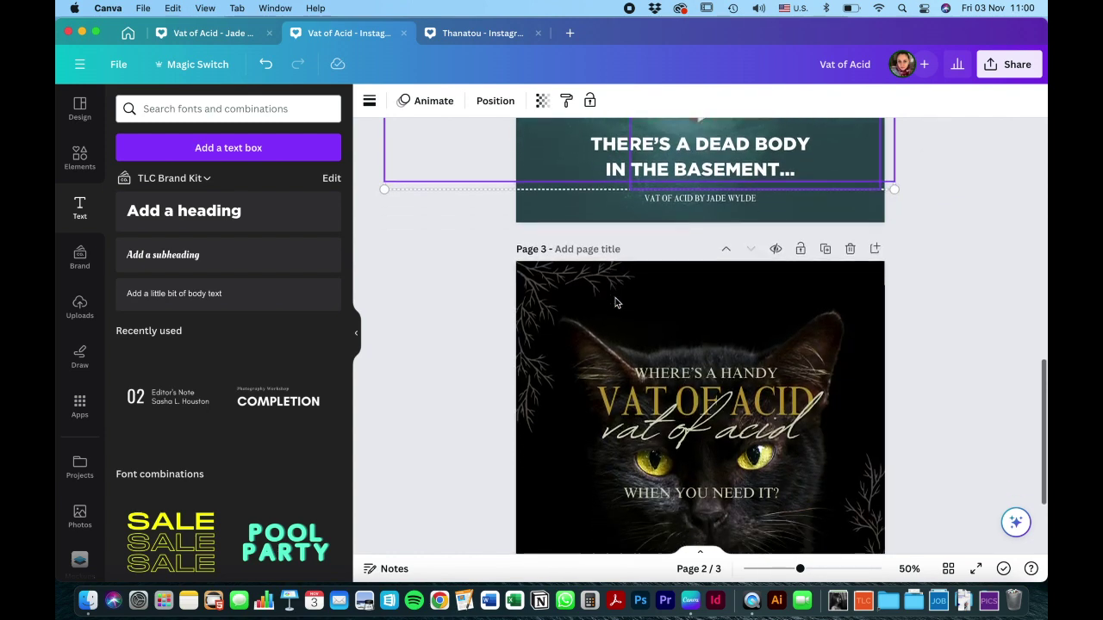
scroll(617, 303, "down", 2)
left_click(417, 369)
key("super+v")
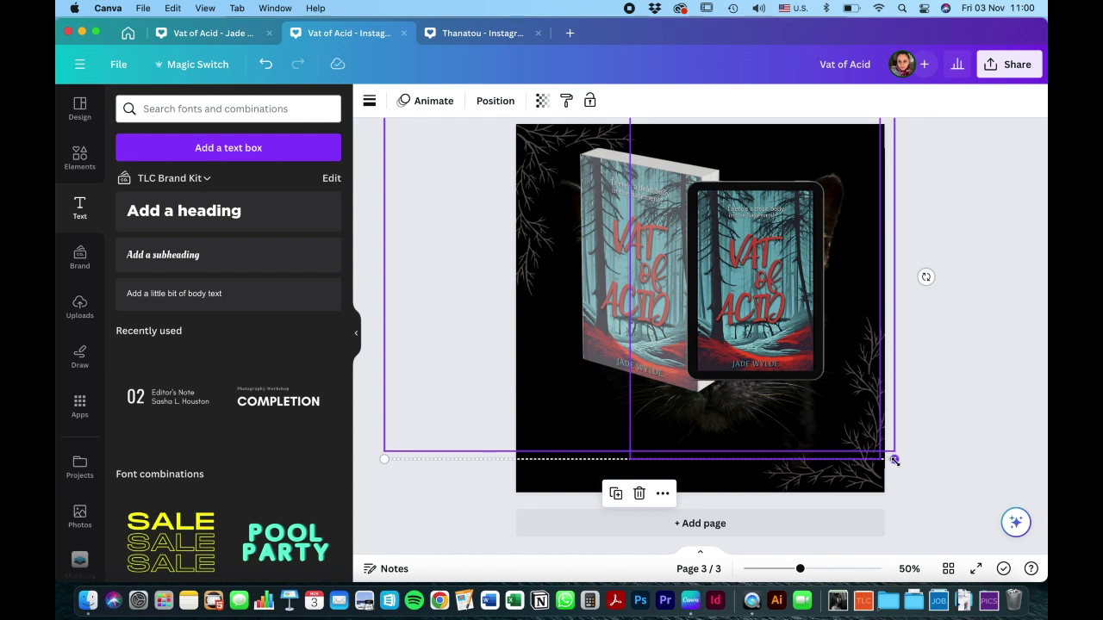
left_click_drag(894, 460, 594, 286)
left_click_drag(564, 190, 616, 423)
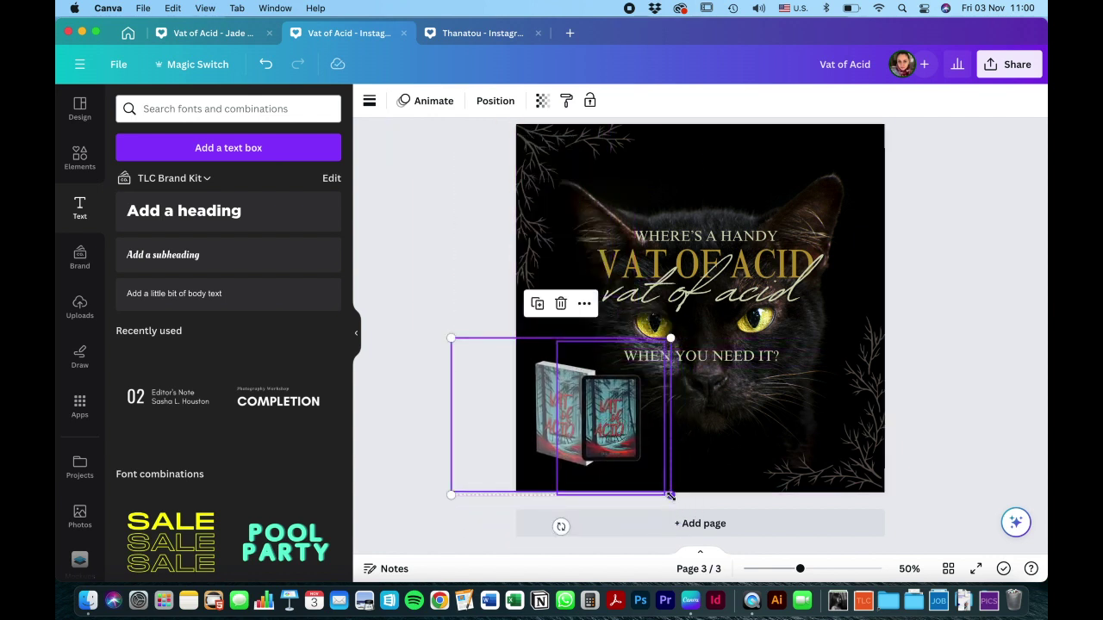
left_click_drag(670, 496, 643, 473)
left_click(426, 415)
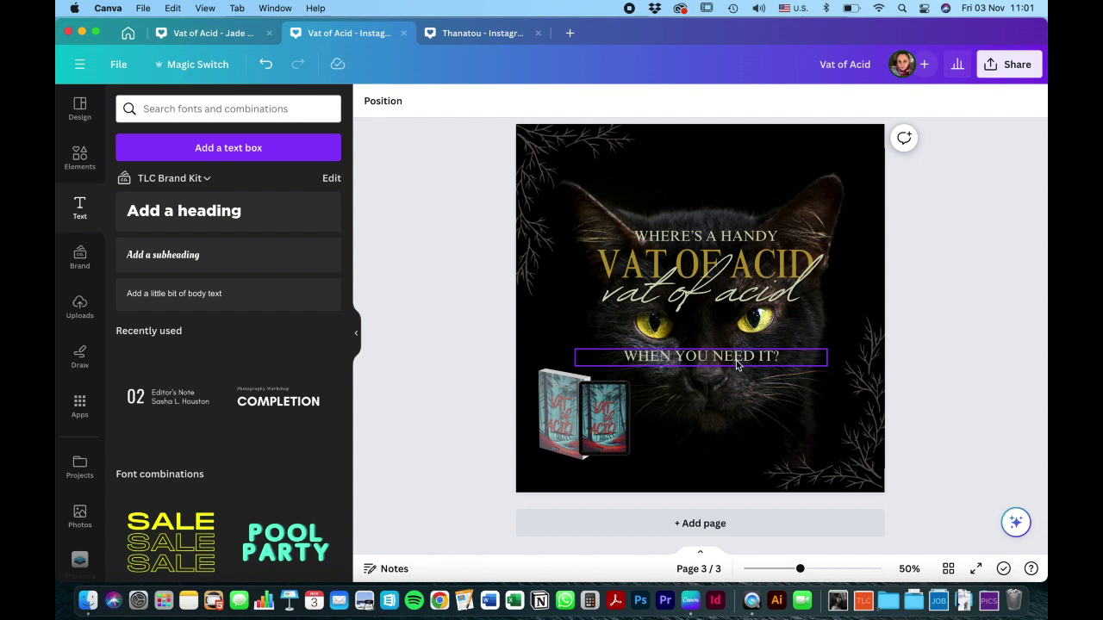
Duplicate WHEN YOU NEED IT? lower down and retype it as VAT OF ACID over the author's name.
left_click_drag(736, 365, 738, 463)
double_click(738, 462)
type("VAT OF ACID")
key("Return")
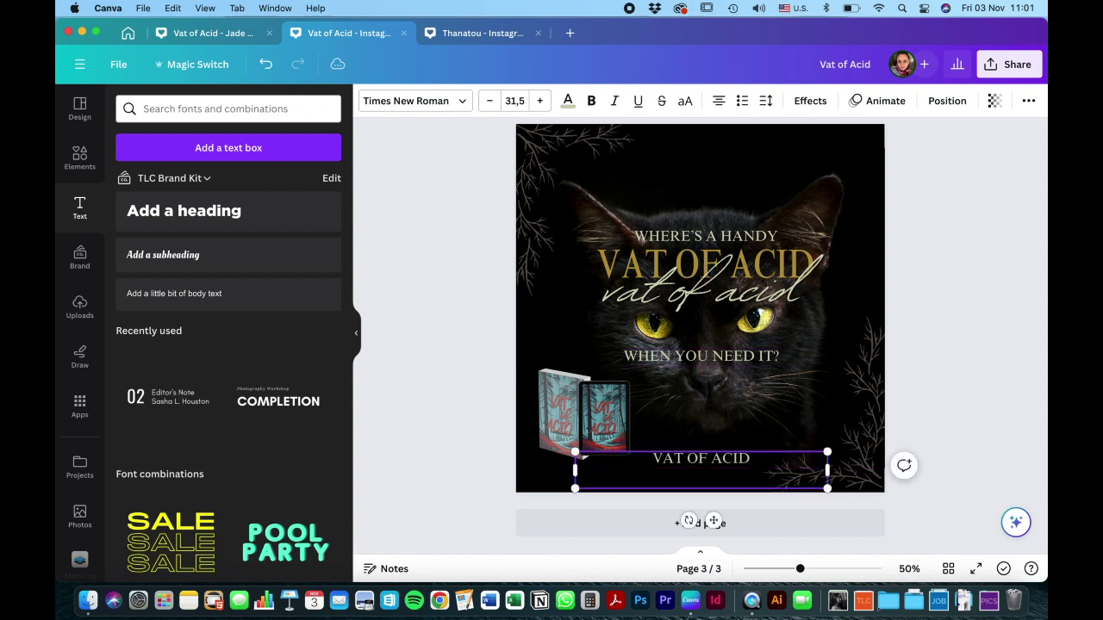
type("JADE WYLDE")
Set the two-line credit to font size 20 and ready a custom colour picked from the design.
key("ctrl+a")
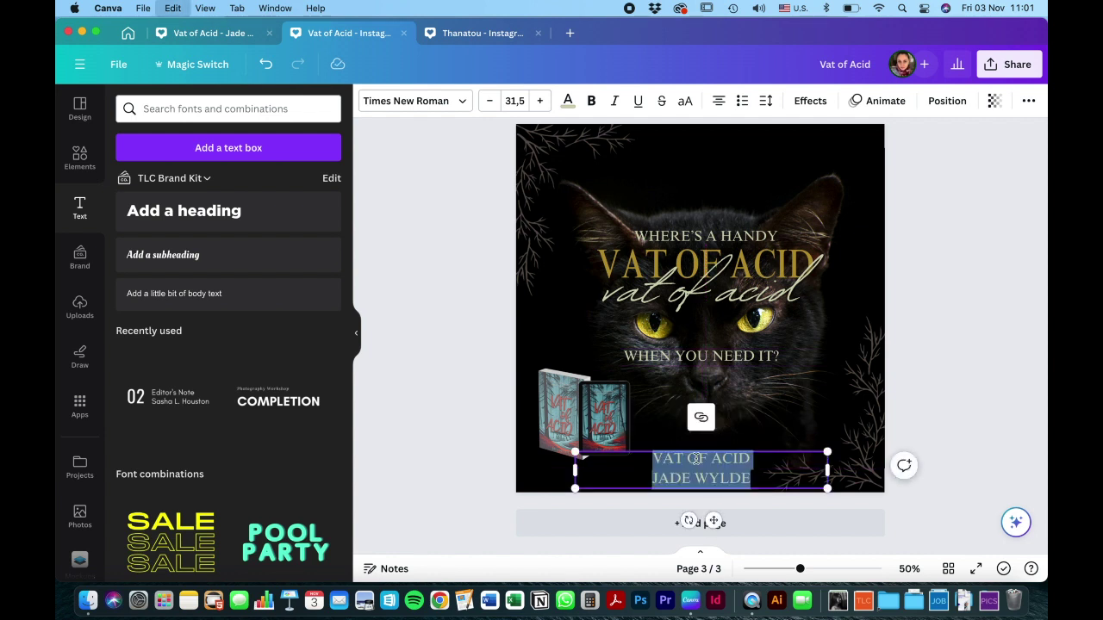
left_click(516, 101)
type("20")
key("Return")
left_click(568, 100)
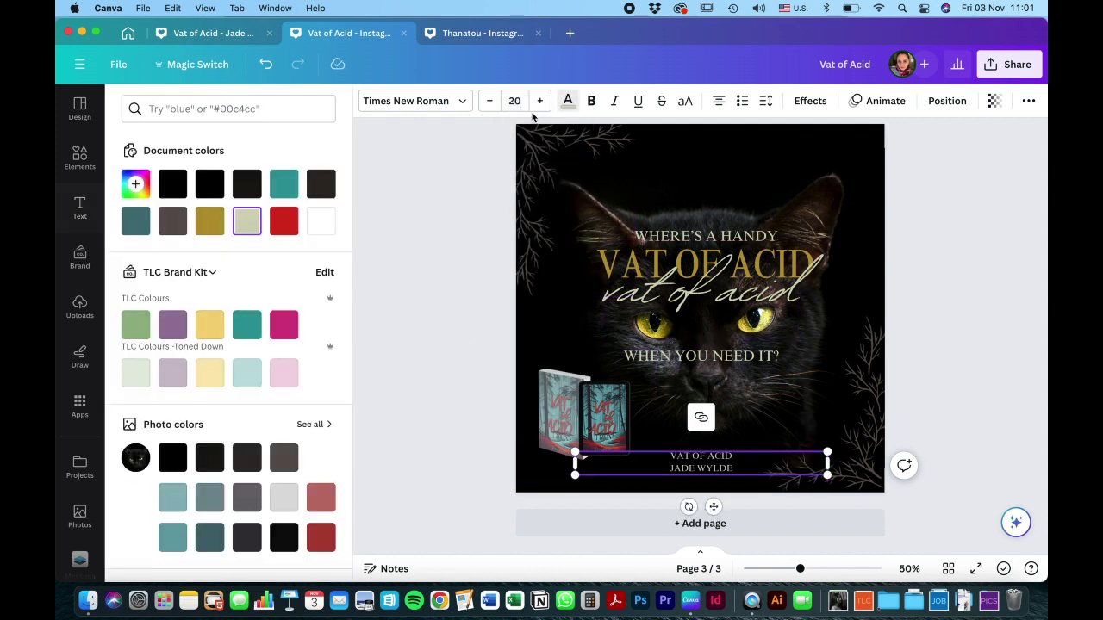
left_click(135, 183)
left_click(311, 325)
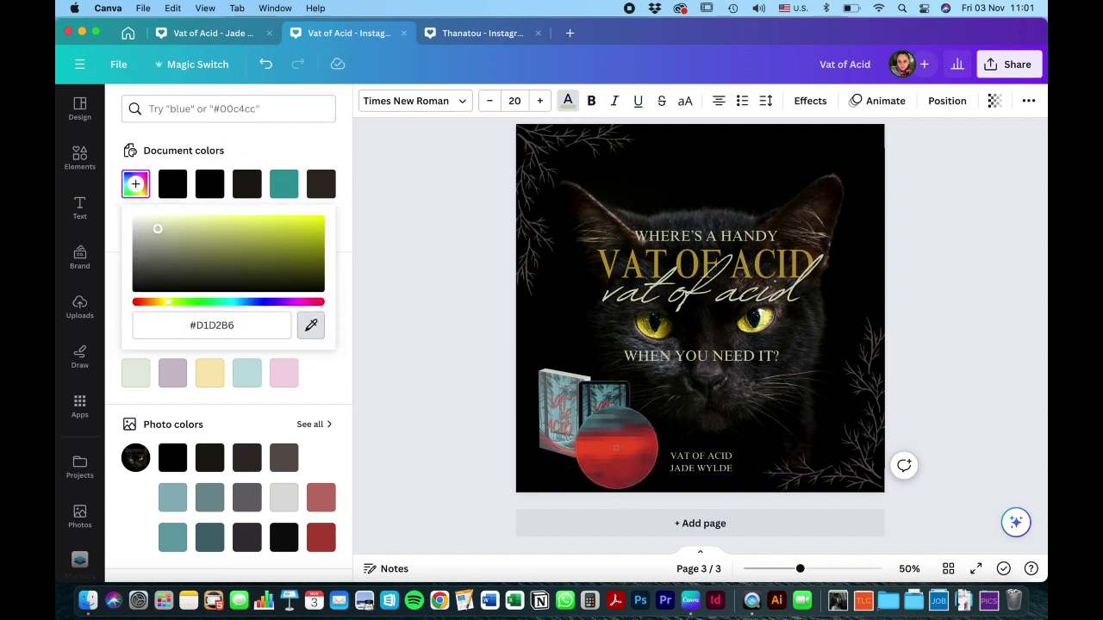
Colour the credit with the book cover's red and move it toward the left.
left_click(615, 448)
left_click(672, 465)
left_click_drag(672, 465, 571, 469)
Nudge the book mockups up-left and centre the credit beneath them at the bottom-left.
left_click_drag(556, 429, 549, 420)
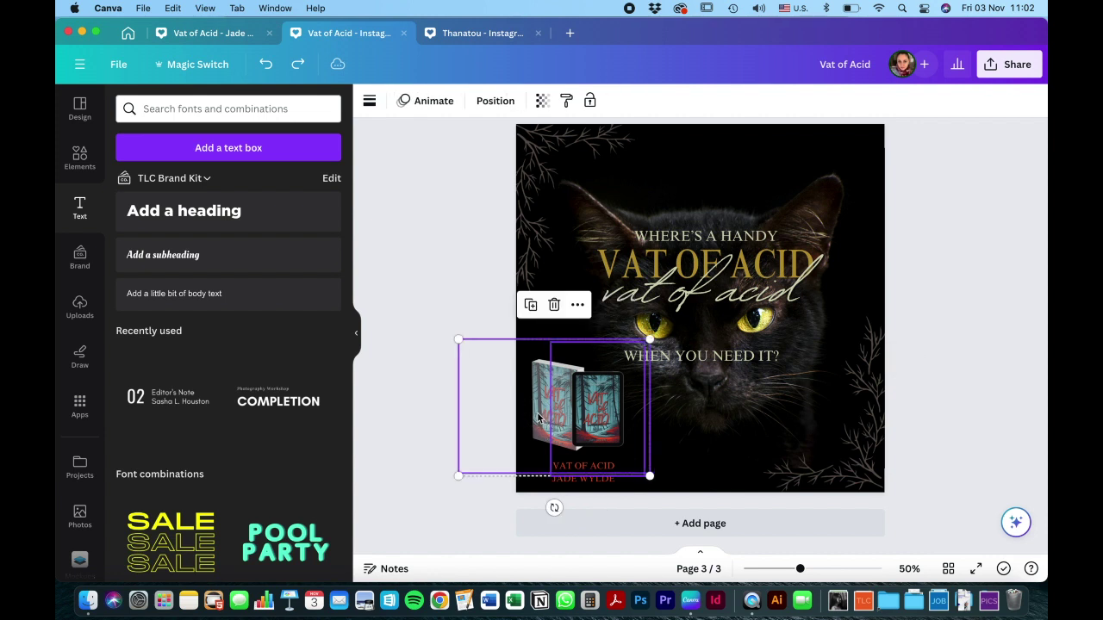
left_click(551, 504)
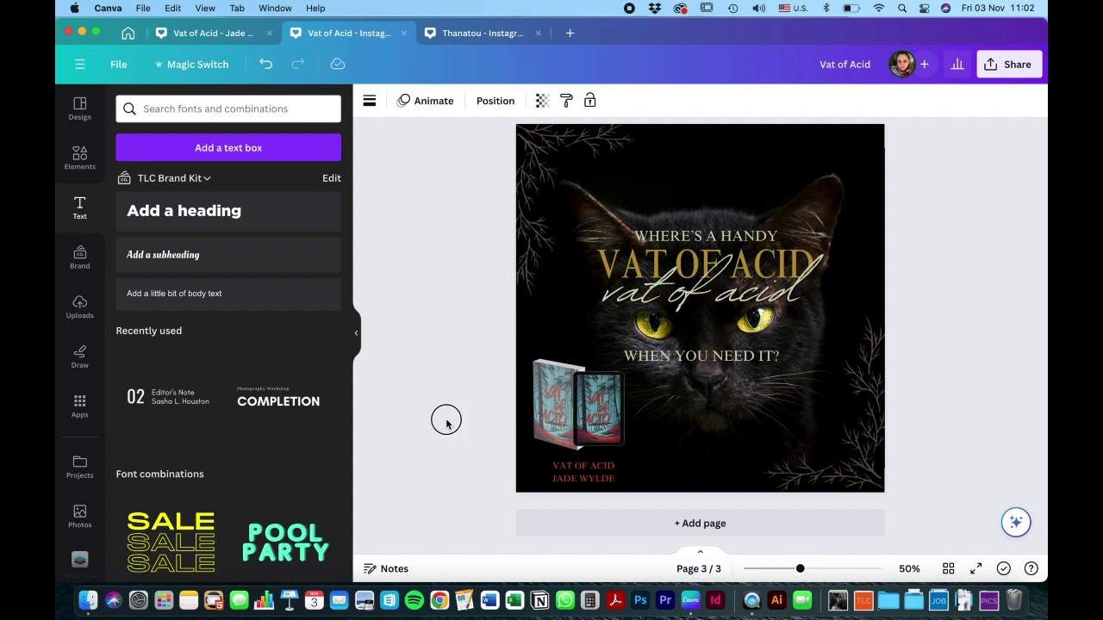
left_click_drag(576, 479, 571, 480)
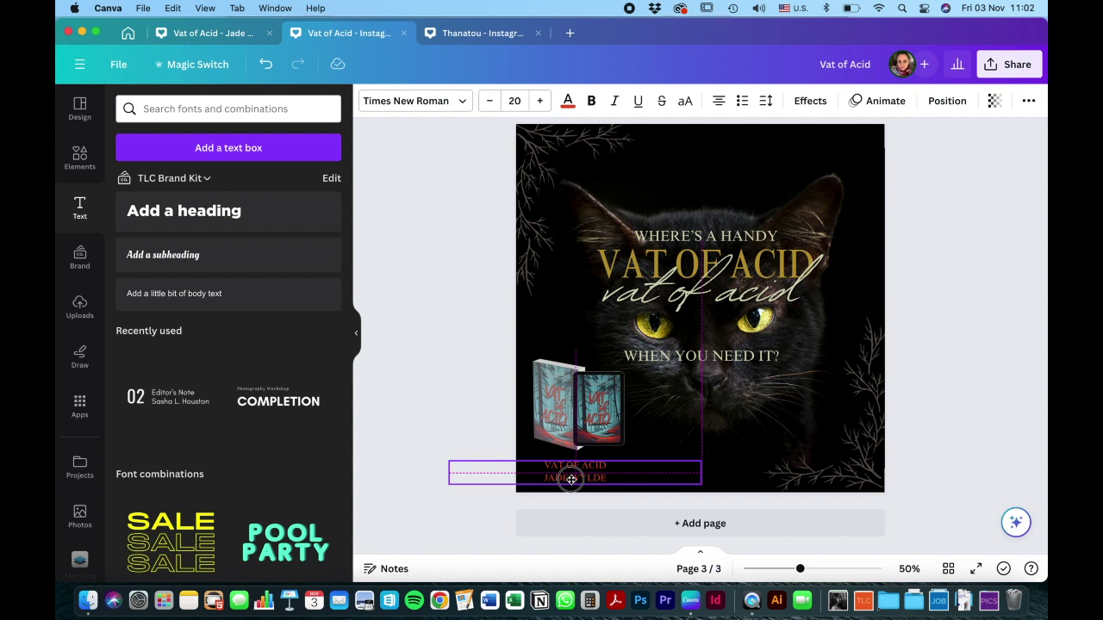
left_click_drag(571, 480, 571, 479)
left_click(438, 442)
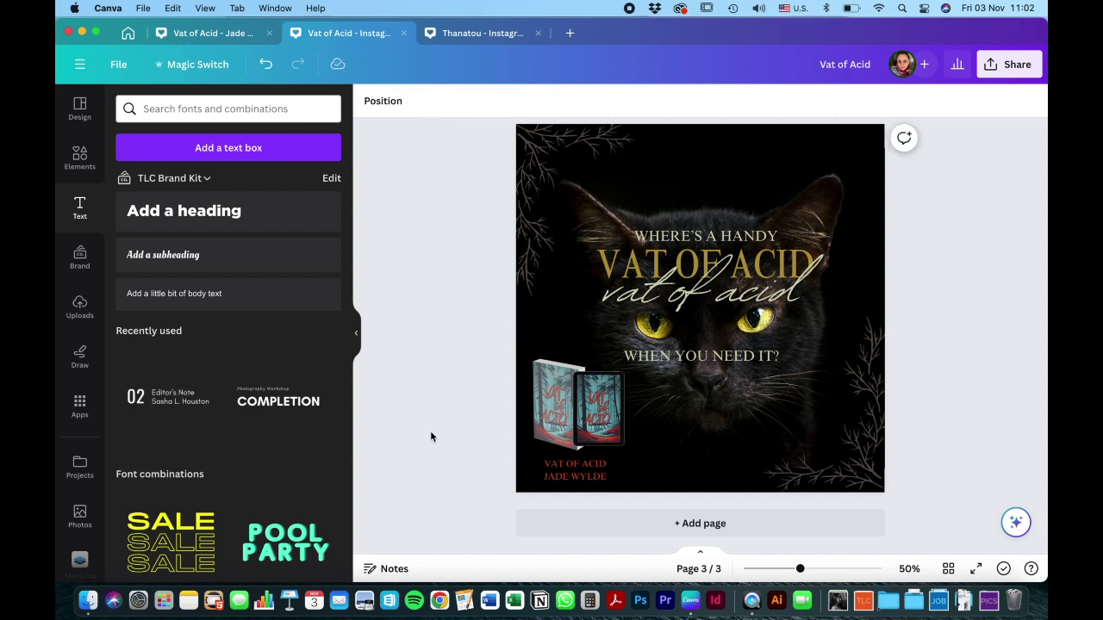
scroll(431, 436, "up", 1)
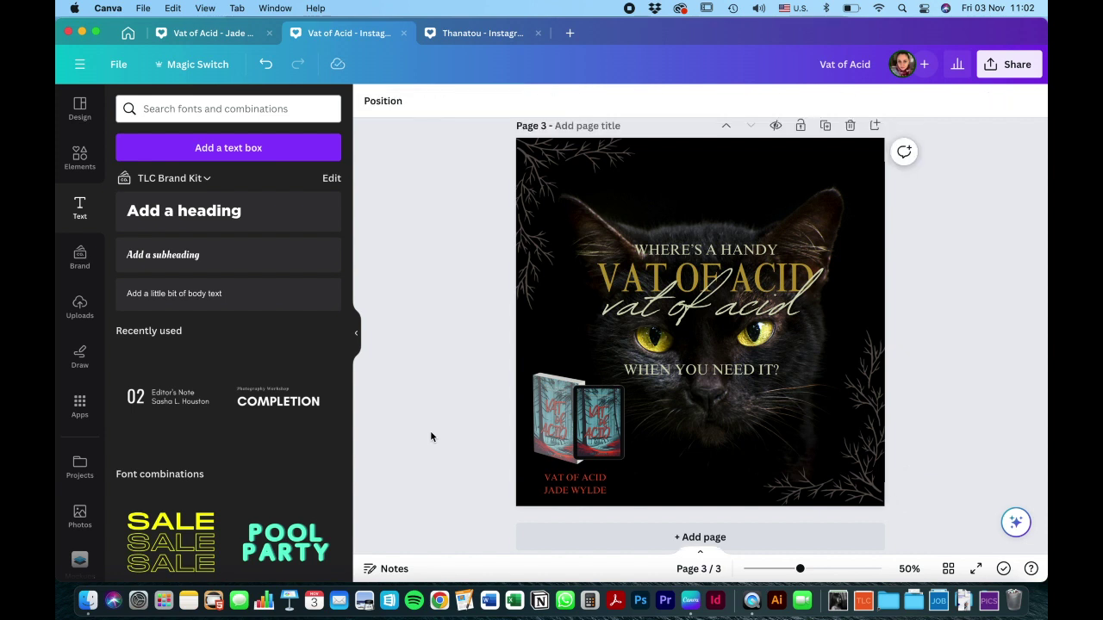